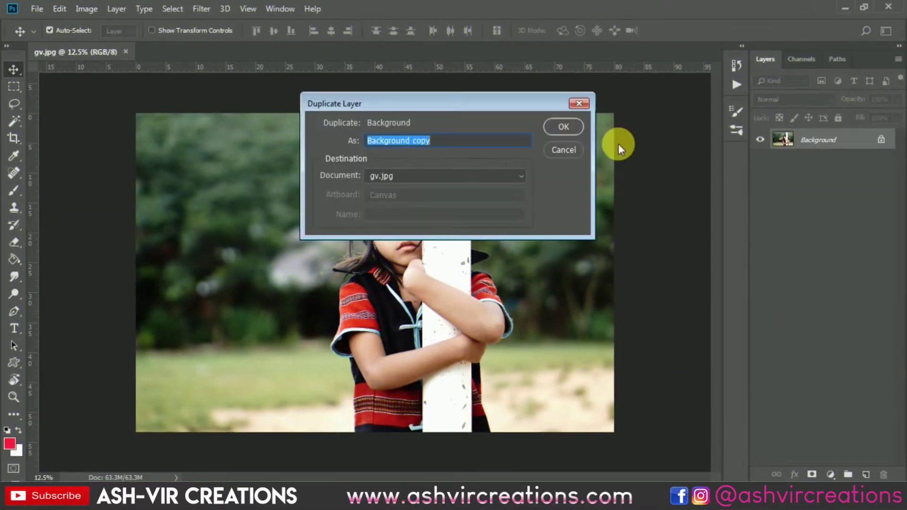
# Step: Duplicate the Background and place bubble layers at the photo's lower left and top right
pyautogui.click(769, 262)
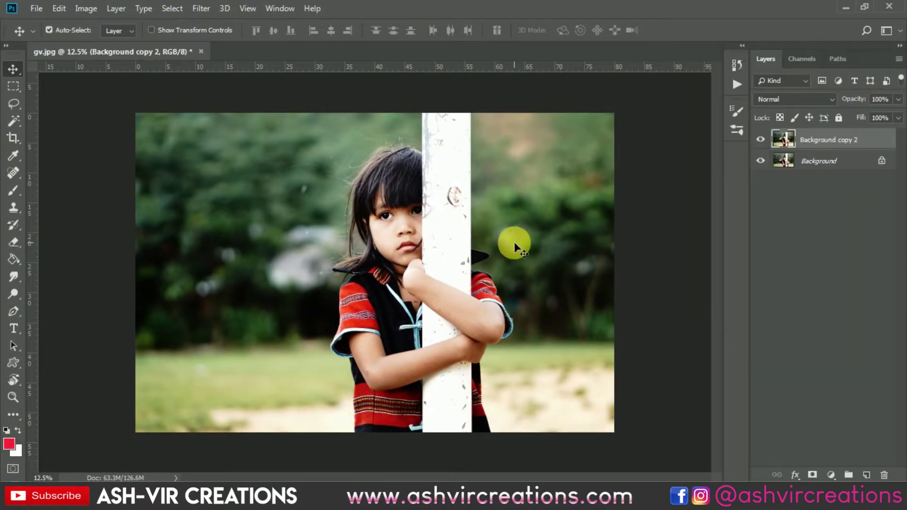
pyautogui.hotkey('ctrl', 'o')
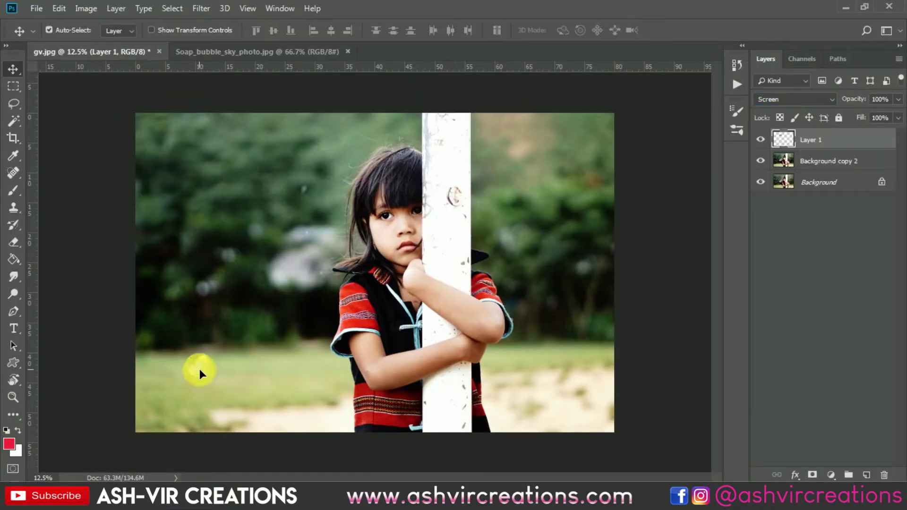
pyautogui.moveTo(196, 336); pyautogui.dragTo(563, 146)
pyautogui.hotkey('ctrl', 't')
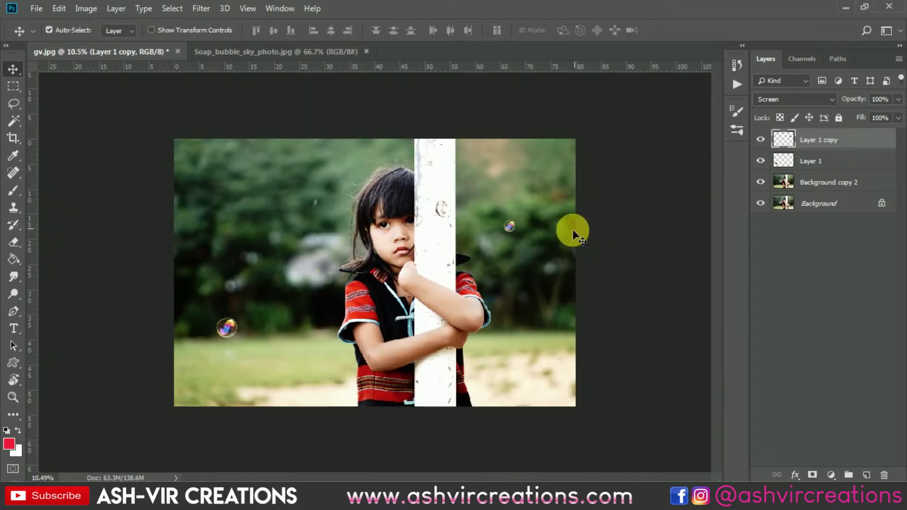
pyautogui.moveTo(510, 227); pyautogui.dragTo(382, 312)
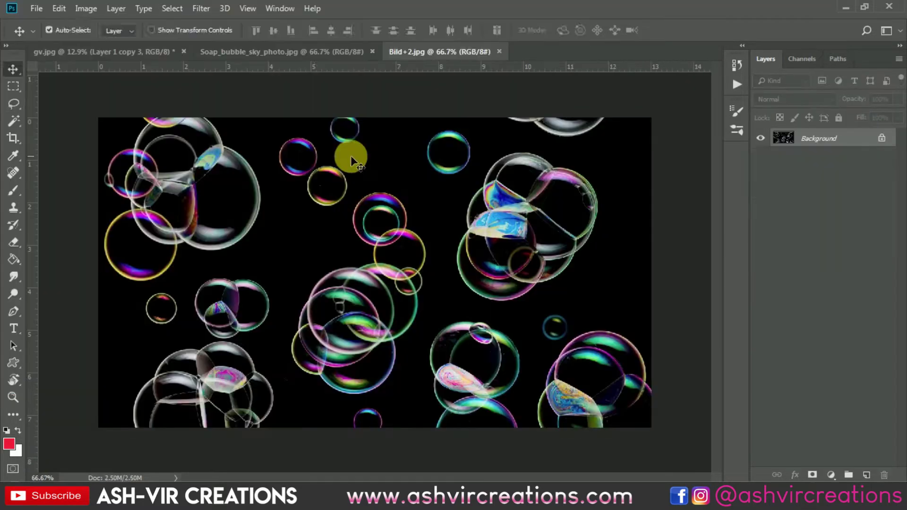
# Step: Add dust particles over the photo with a lasso selection
pyautogui.press('l')
pyautogui.moveTo(286, 379); pyautogui.dragTo(409, 189)
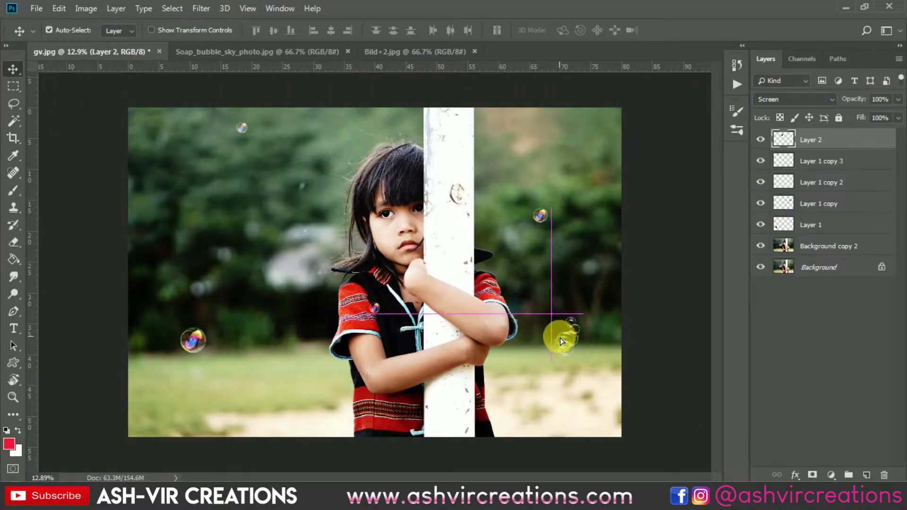
pyautogui.moveTo(557, 334); pyautogui.dragTo(567, 340)
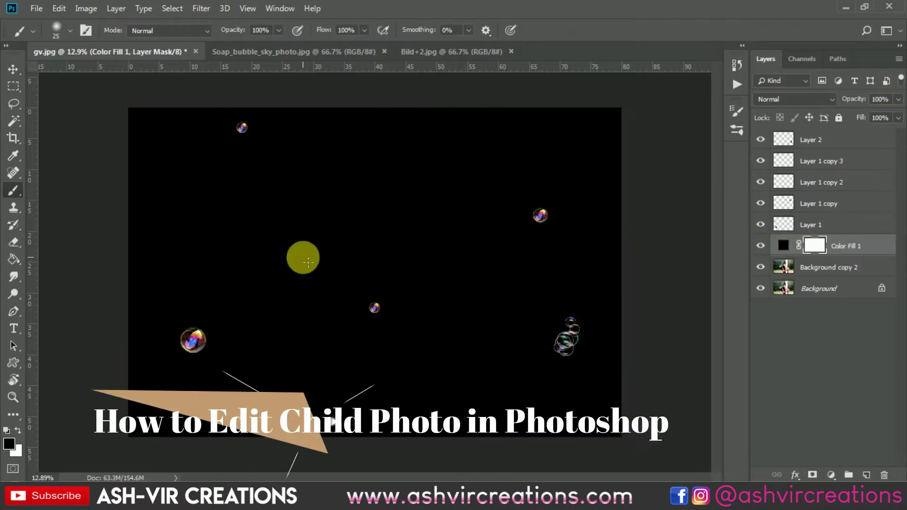
# Step: Select the effect layers, merge them, and launch the Camera Raw filter
pyautogui.click(791, 99)
pyautogui.click(786, 231)
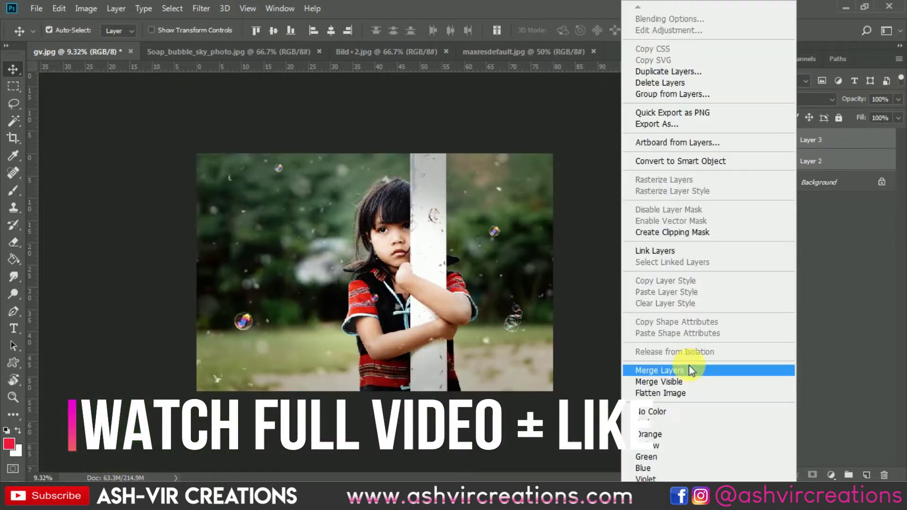
pyautogui.click(668, 370)
pyautogui.click(202, 9)
pyautogui.click(222, 72)
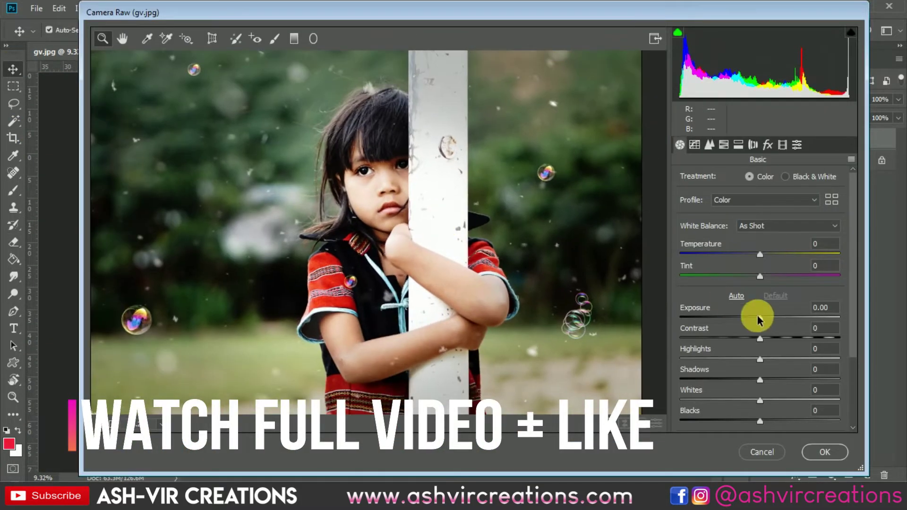
# Step: Pull Highlights to -89, lower Whites and adjust the other Basic tone sliders
pyautogui.moveTo(759, 359); pyautogui.dragTo(694, 375)
pyautogui.moveTo(759, 400); pyautogui.dragTo(739, 411)
pyautogui.moveTo(760, 380); pyautogui.dragTo(788, 380)
pyautogui.moveTo(739, 401); pyautogui.dragTo(767, 400)
pyautogui.moveTo(759, 421); pyautogui.dragTo(777, 420)
pyautogui.scroll(-2, 759, 381)
pyautogui.moveTo(759, 380)
pyautogui.mouseDown()
pyautogui.moveTo(784, 396)
pyautogui.moveTo(765, 397)
pyautogui.mouseUp()
# Step: Shift HSL hues to Greens +100, Aquas +100, Blues -23, and set Tint to -12
pyautogui.click(783, 145)
pyautogui.click(723, 144)
pyautogui.moveTo(764, 294); pyautogui.dragTo(844, 299)
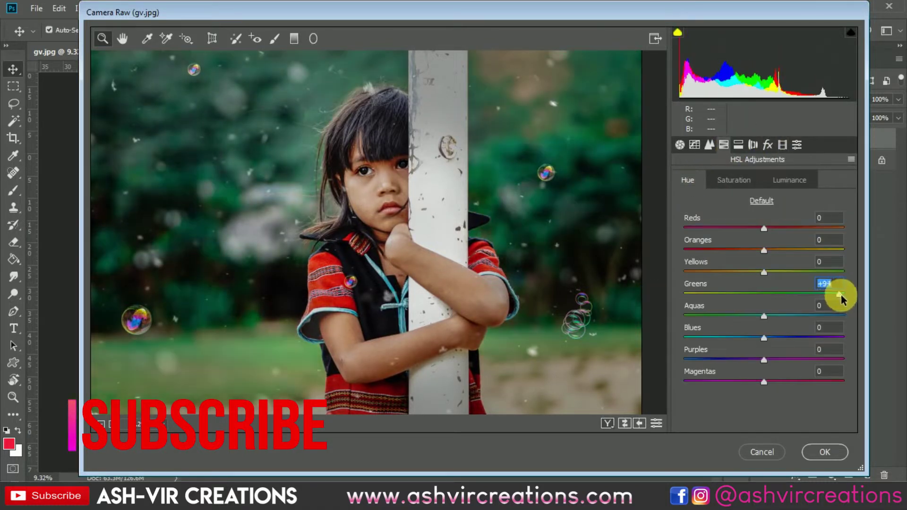
pyautogui.moveTo(763, 316); pyautogui.dragTo(845, 315)
pyautogui.moveTo(764, 337); pyautogui.dragTo(740, 337)
pyautogui.click(680, 145)
pyautogui.moveTo(756, 181); pyautogui.dragTo(751, 204)
# Step: Add an edge vignette and set Calibration: Blue saturation +88, Green hue +47/saturation +42, Red saturation up
pyautogui.click(767, 145)
pyautogui.moveTo(764, 314); pyautogui.dragTo(745, 317)
pyautogui.click(738, 145)
pyautogui.click(782, 144)
pyautogui.moveTo(765, 415); pyautogui.dragTo(833, 416)
pyautogui.moveTo(764, 354); pyautogui.dragTo(796, 354)
pyautogui.moveTo(764, 334); pyautogui.dragTo(800, 334)
pyautogui.moveTo(764, 273); pyautogui.dragTo(838, 295)
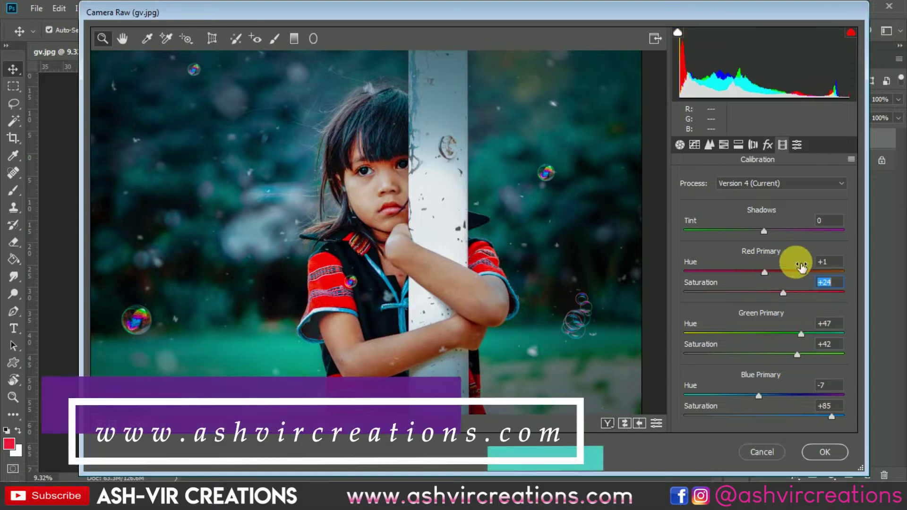
# Step: Lift the tone curve's black point to fade shadows, then view before and after side by side
pyautogui.click(738, 144)
pyautogui.click(694, 144)
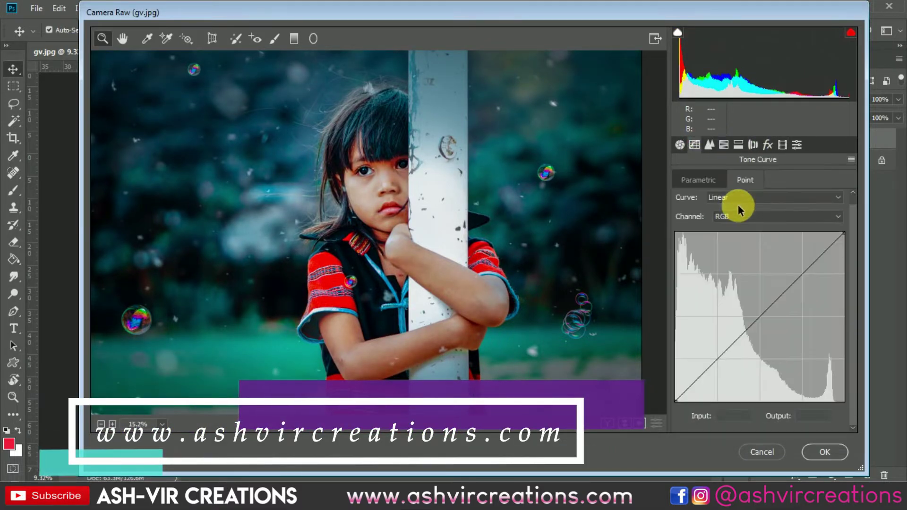
pyautogui.click(802, 274)
pyautogui.click(718, 359)
pyautogui.moveTo(675, 401); pyautogui.dragTo(667, 395)
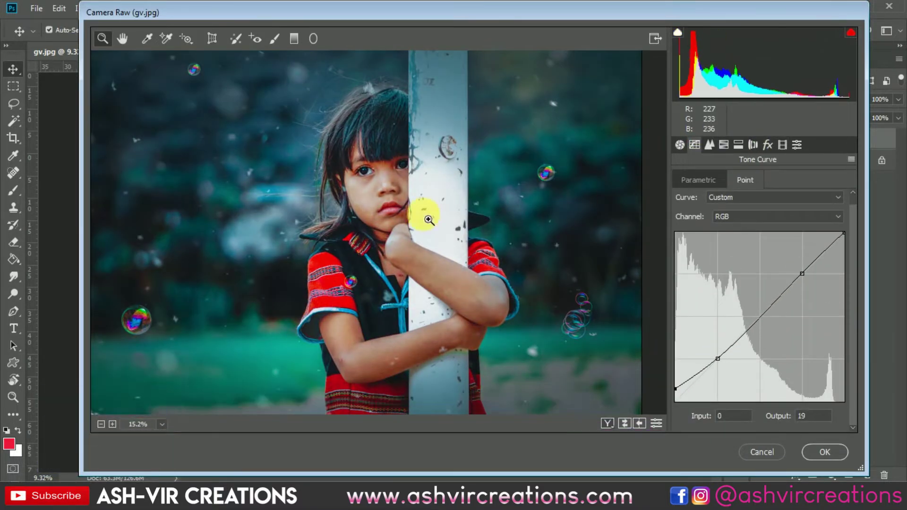
pyautogui.click(680, 144)
pyautogui.click(785, 266)
pyautogui.click(606, 425)
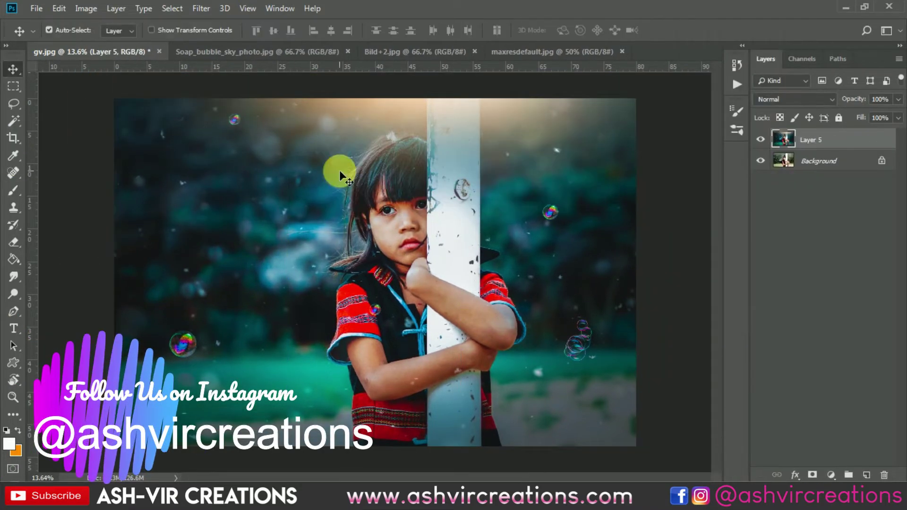
# Step: Toggle Layer 5 off and on twice to compare the warm top glow
pyautogui.click(760, 139)
pyautogui.click(760, 139)
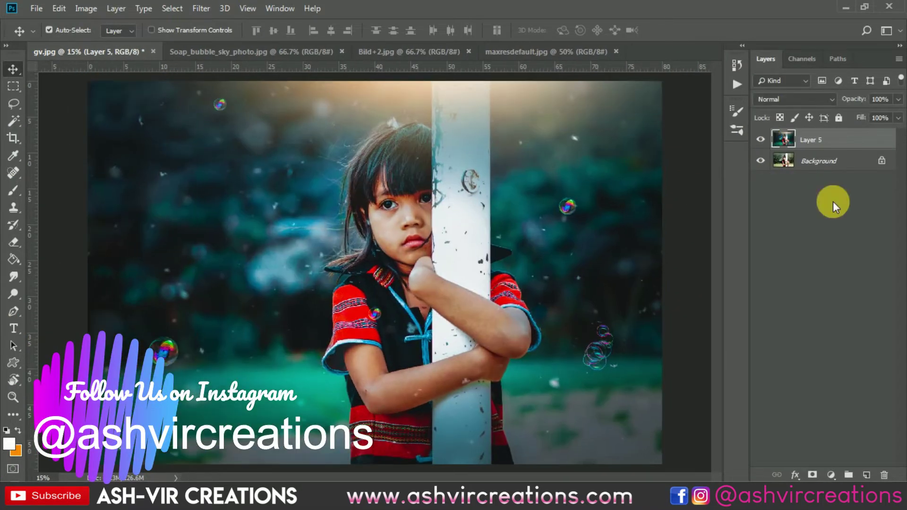
pyautogui.click(760, 140)
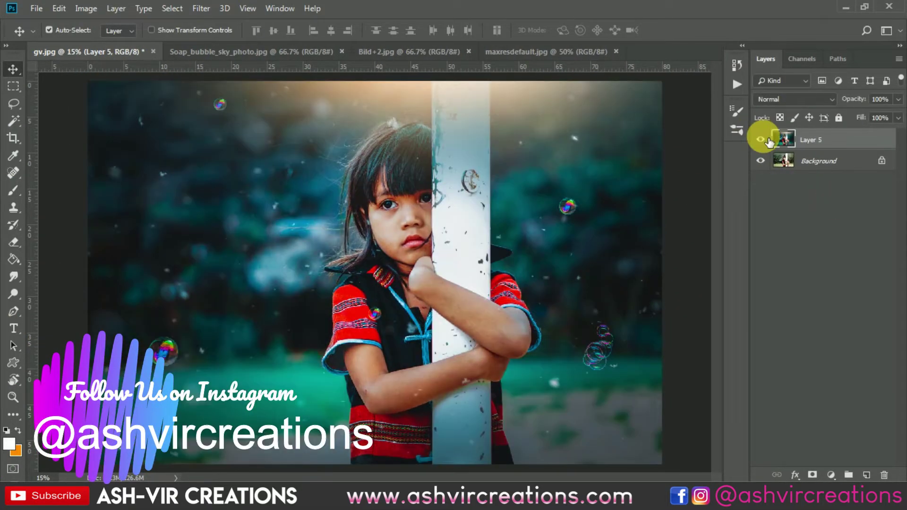
pyautogui.click(760, 139)
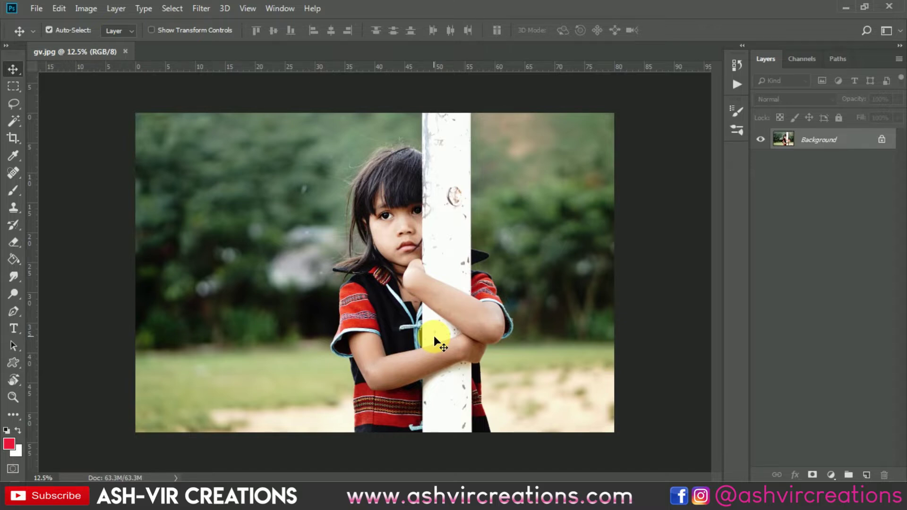
# Step: Duplicate the Background twice, creating Background copy and Background copy 2
pyautogui.scroll(1, 438, 335)
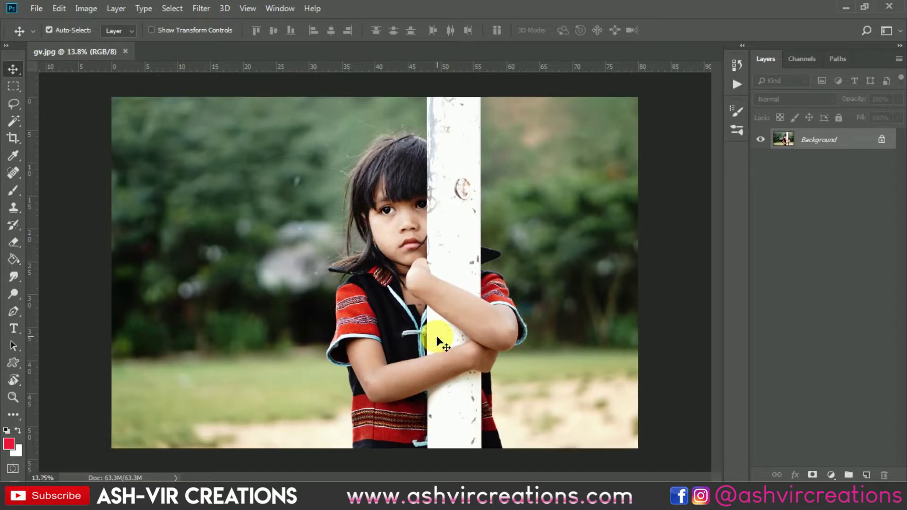
pyautogui.scroll(-1, 438, 335)
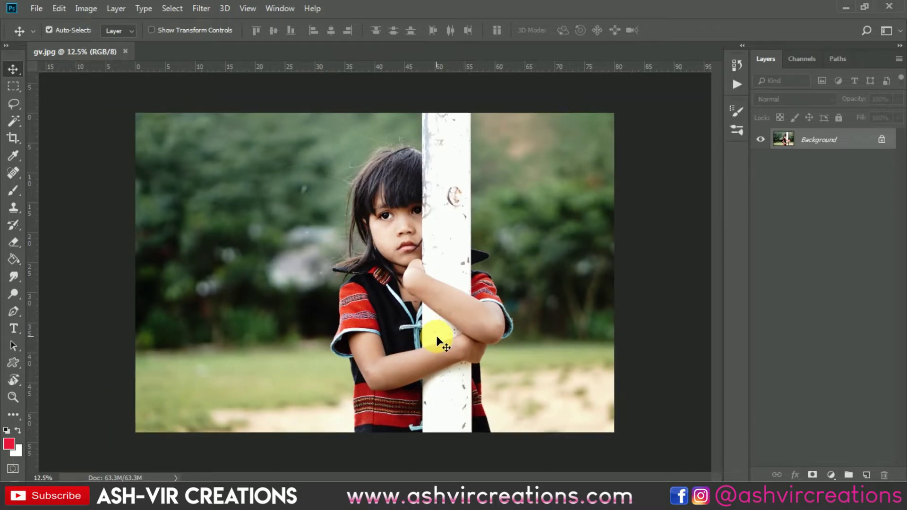
pyautogui.rightClick(843, 144)
pyautogui.click(831, 164)
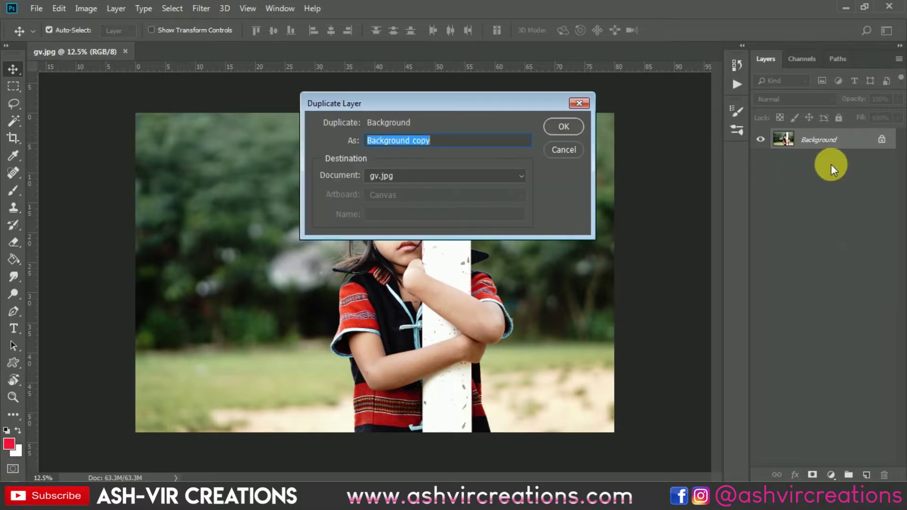
pyautogui.click(577, 127)
pyautogui.rightClick(811, 137)
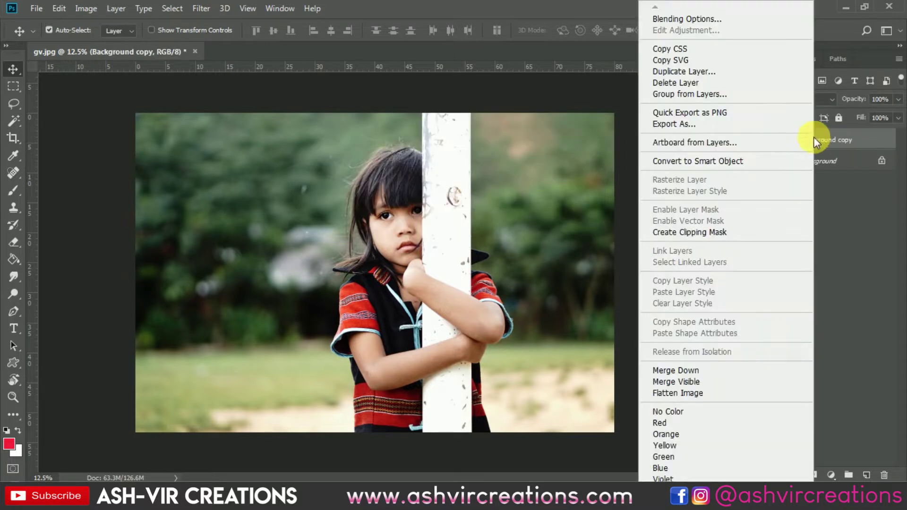
pyautogui.click(716, 78)
pyautogui.click(565, 125)
# Step: Blend Background copy 2 as Soft Light at 51% opacity and compare it on and off
pyautogui.click(776, 101)
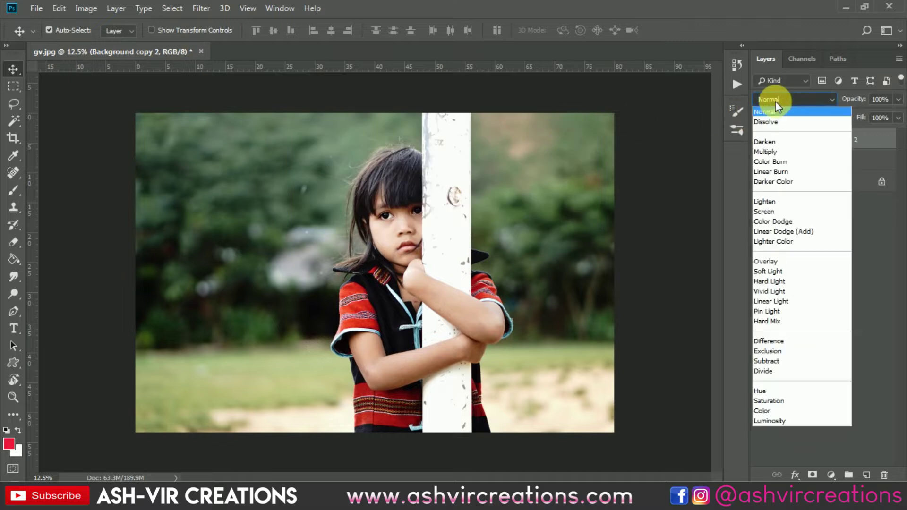
pyautogui.click(772, 272)
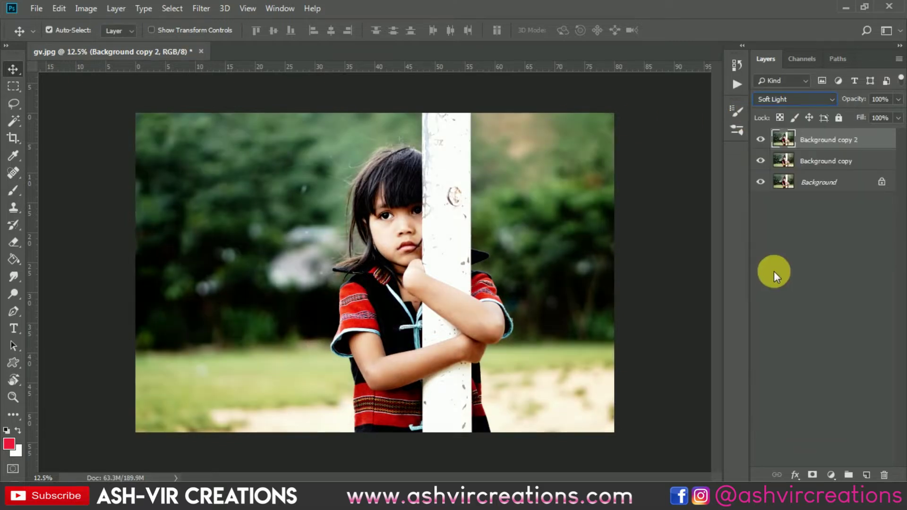
pyautogui.moveTo(862, 101); pyautogui.dragTo(782, 102)
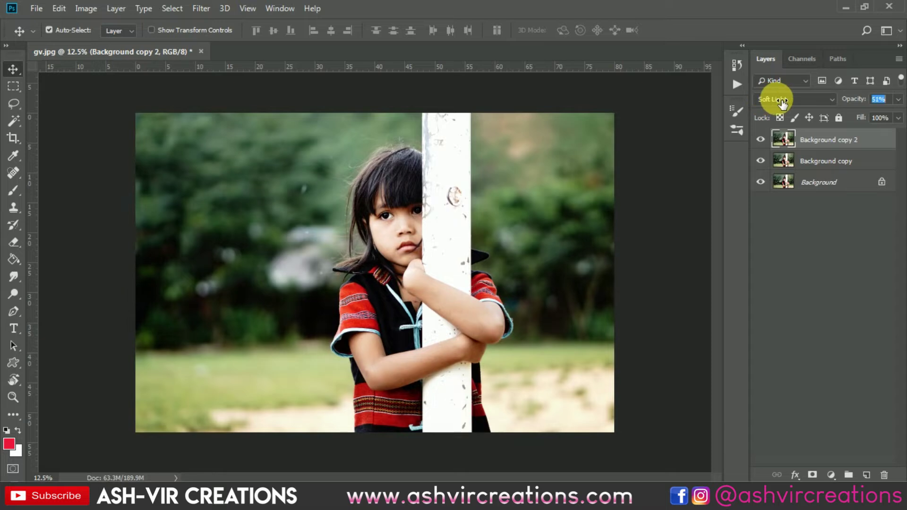
pyautogui.click(760, 139)
pyautogui.click(761, 139)
pyautogui.click(766, 141)
pyautogui.click(766, 140)
# Step: Select both Background copy layers and merge them into one layer
pyautogui.keyDown('shift'); pyautogui.click(809, 162); pyautogui.keyUp('shift')
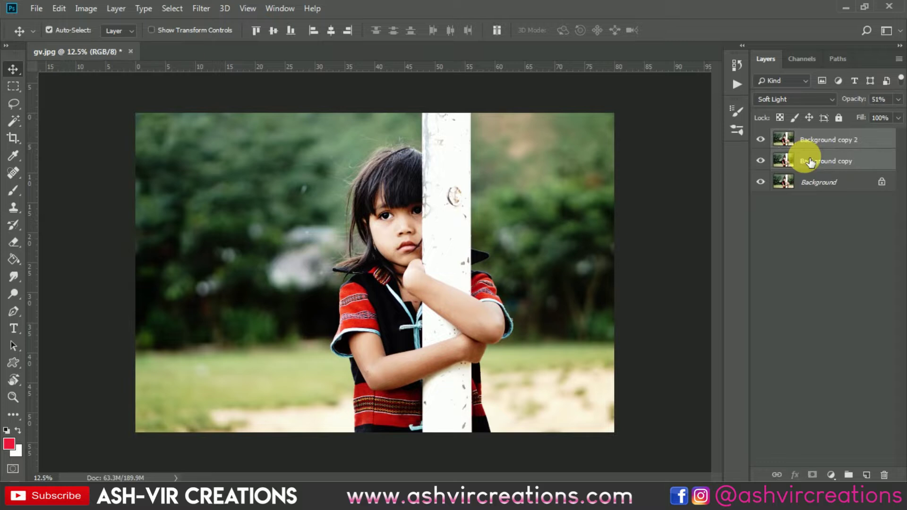
pyautogui.rightClick(805, 160)
pyautogui.click(865, 143)
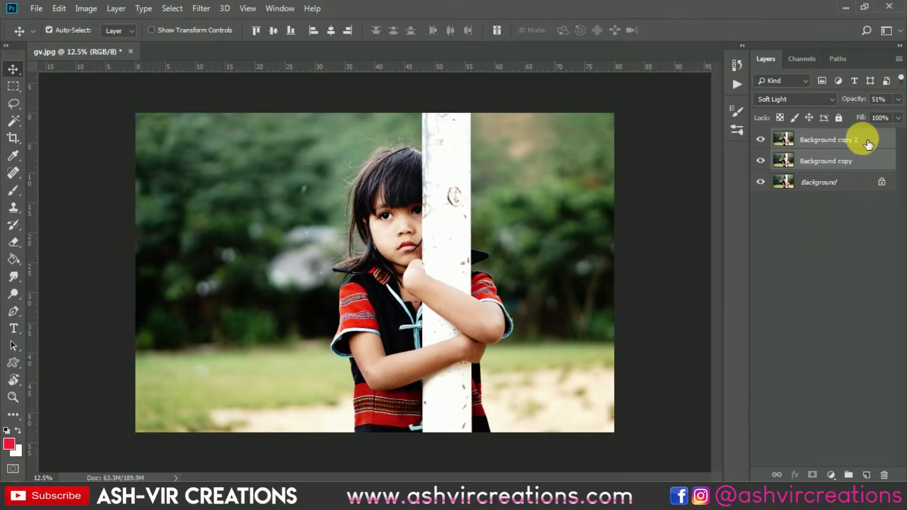
pyautogui.click(864, 137)
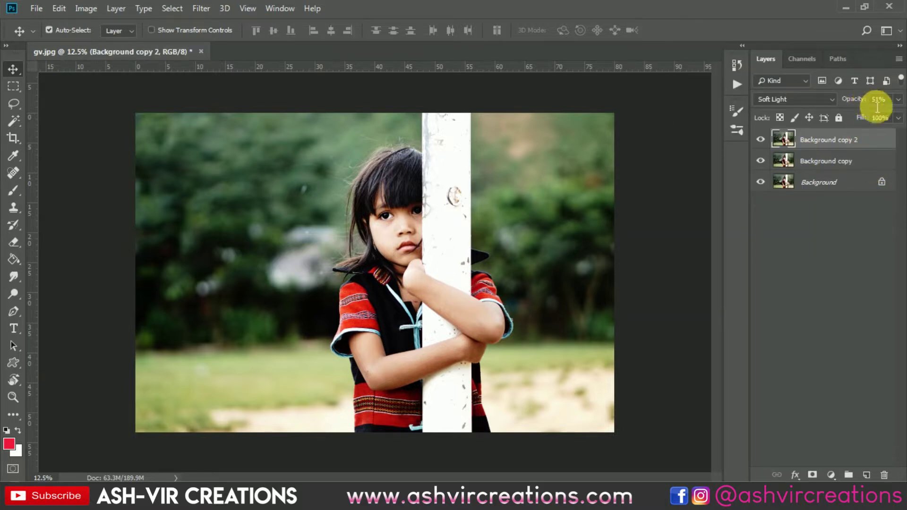
pyautogui.keyDown('shift'); pyautogui.click(858, 160); pyautogui.keyUp('shift')
pyautogui.rightClick(858, 161)
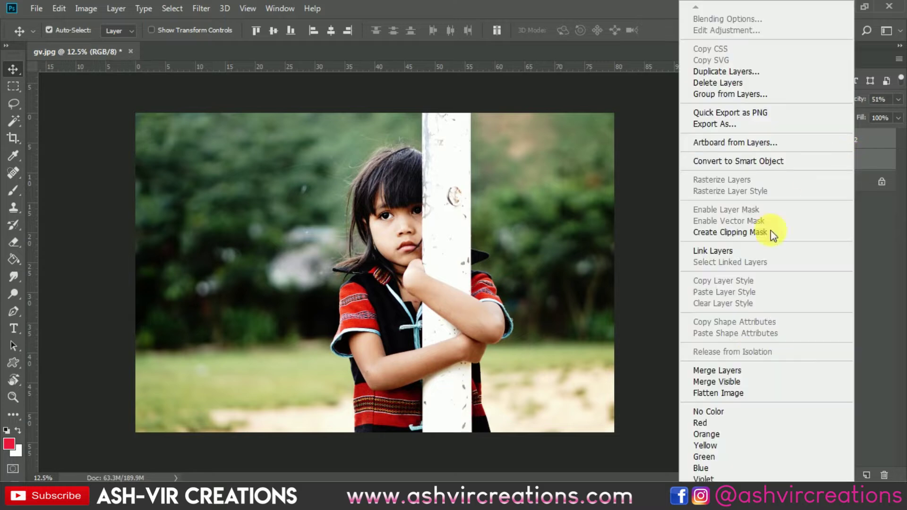
pyautogui.click(753, 371)
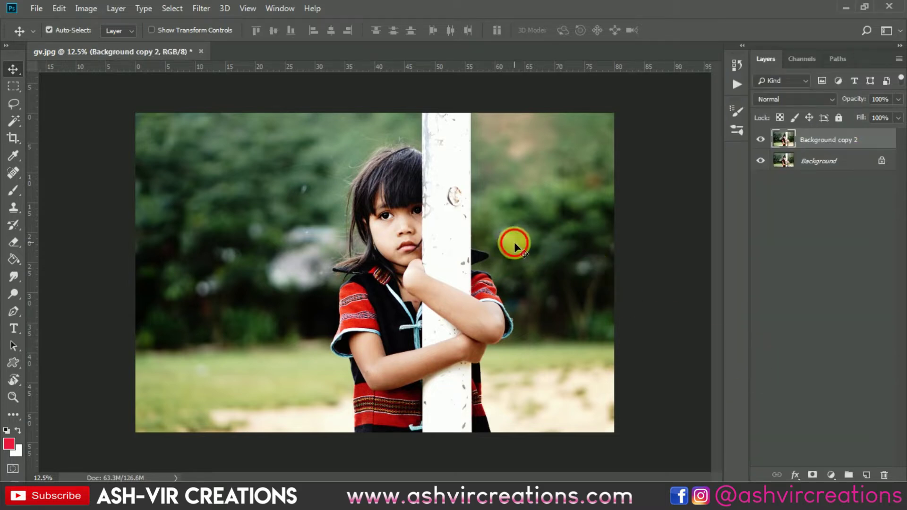
# Step: Open Soap_bubble_sky_photo.jpg from the Bby folder and copy the whole image
pyautogui.click(34, 8)
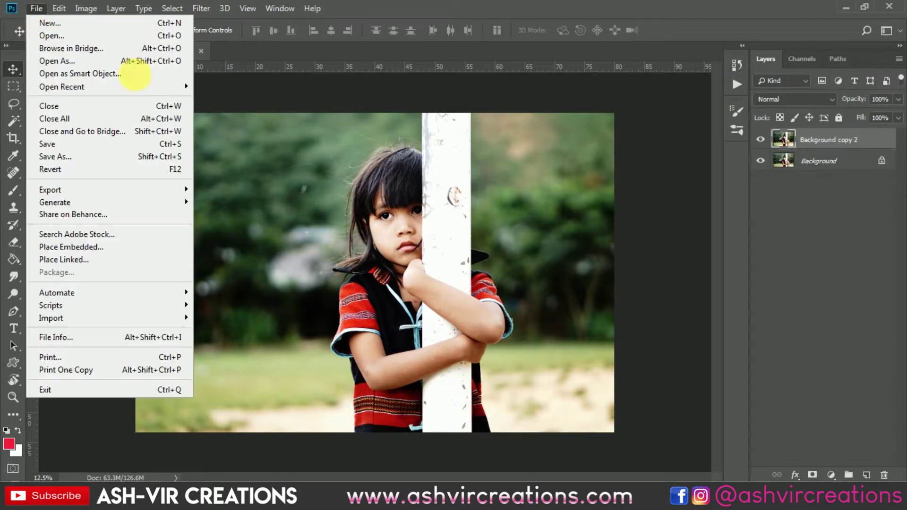
pyautogui.click(52, 59)
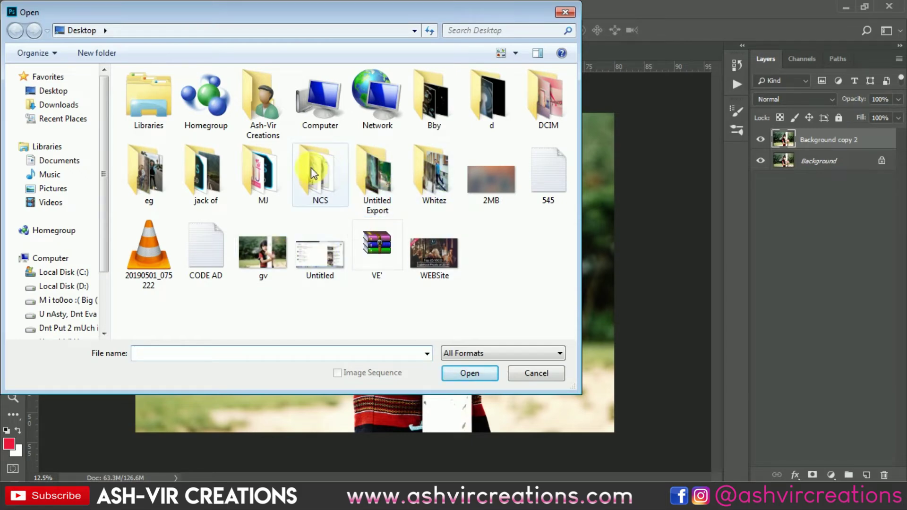
pyautogui.doubleClick(437, 97)
pyautogui.doubleClick(321, 100)
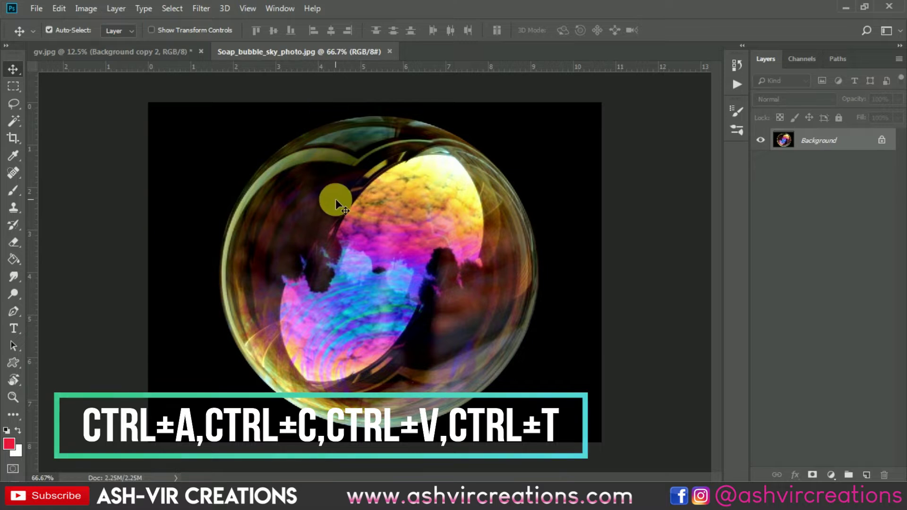
pyautogui.hotkey('ctrl', 'a')
pyautogui.hotkey('ctrl', 'c')
# Step: Paste the bubble into gv.jpg as a new layer and shrink it to about 75%
pyautogui.click(173, 55)
pyautogui.hotkey('ctrl', 'v')
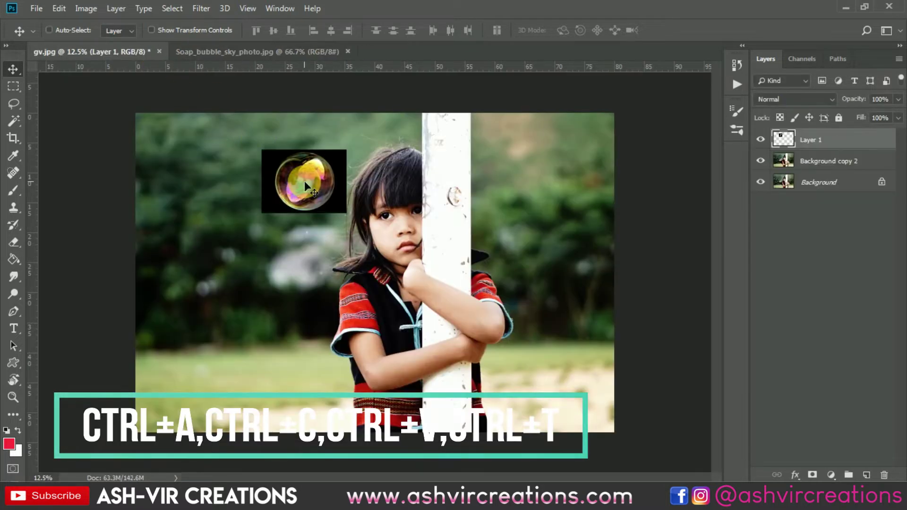
pyautogui.hotkey('ctrl', 't')
pyautogui.moveTo(348, 156); pyautogui.dragTo(335, 158)
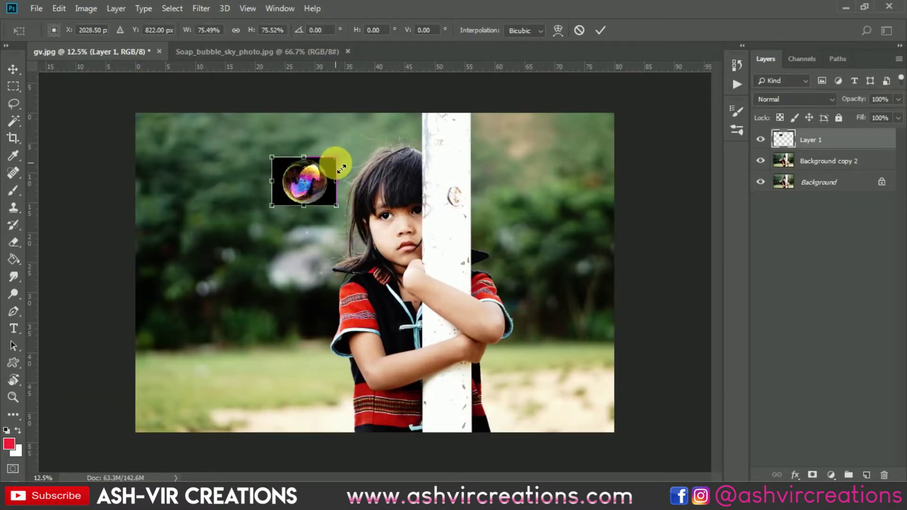
pyautogui.press('Return')
# Step: Set the bubble layer to Screen so its black background vanishes, and begin repositioning it
pyautogui.click(783, 100)
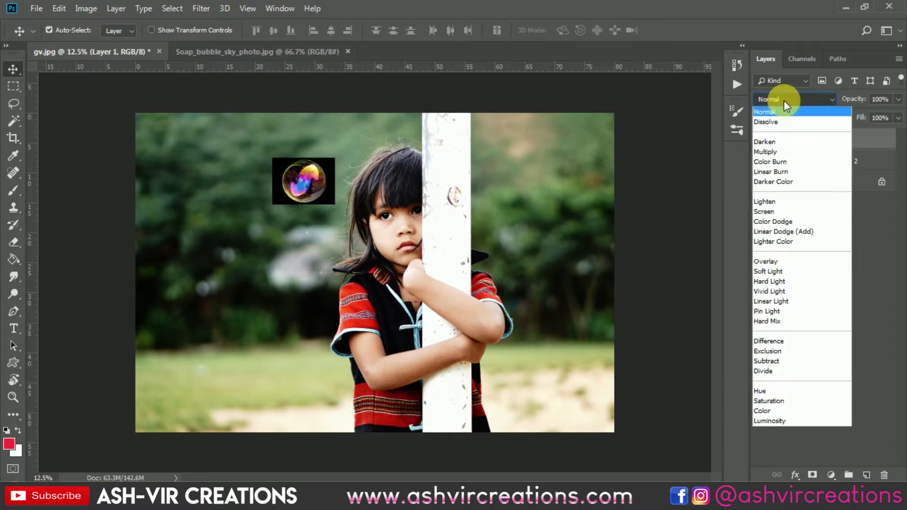
pyautogui.click(770, 213)
pyautogui.moveTo(414, 197); pyautogui.dragTo(414, 198)
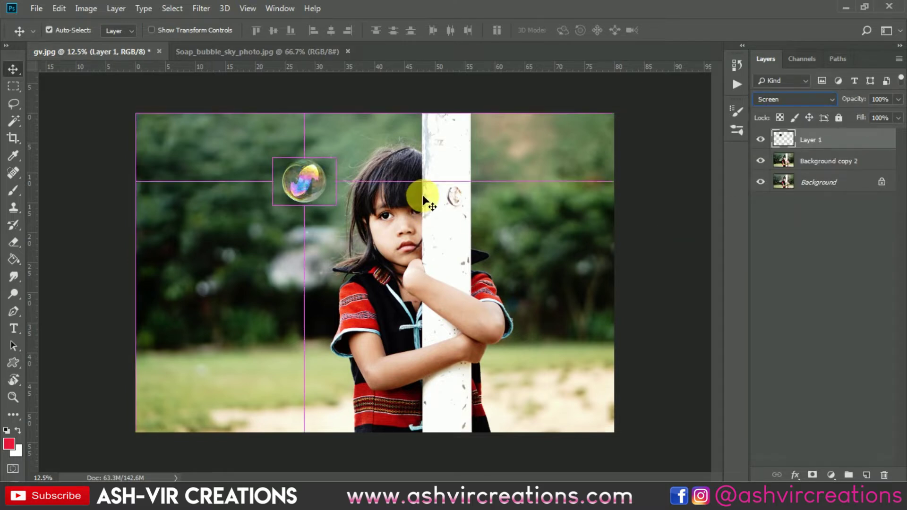
pyautogui.hotkey('ctrl', 't')
# Step: Shrink the bubble to about 57% and move it to the lower-left grass
pyautogui.moveTo(346, 164); pyautogui.dragTo(332, 175)
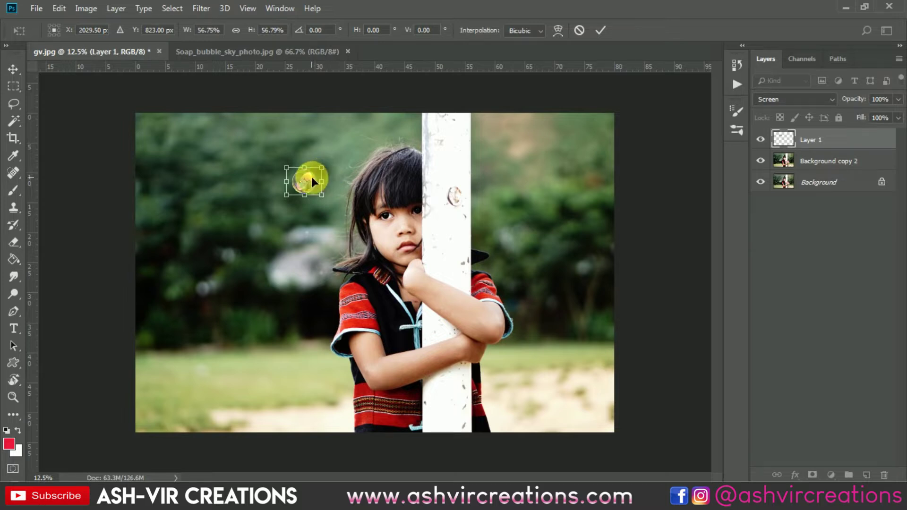
pyautogui.press('Return')
pyautogui.moveTo(311, 177); pyautogui.dragTo(565, 163)
pyautogui.hotkey('ctrl', 't')
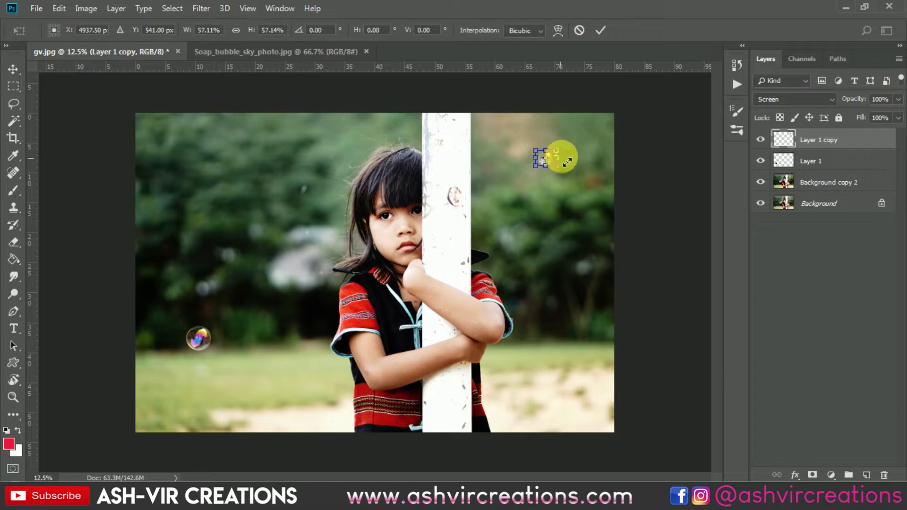
pyautogui.press('Return')
pyautogui.hotkey('ctrl', '0')
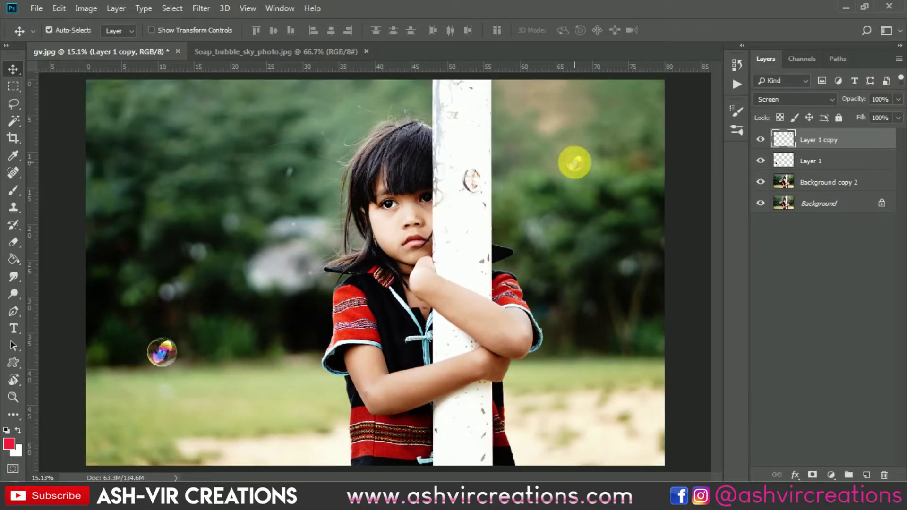
# Step: Place resized bubble copies near the girl's face and at the right of the photo
pyautogui.scroll(3, 567, 203)
pyautogui.scroll(-5, 608, 200)
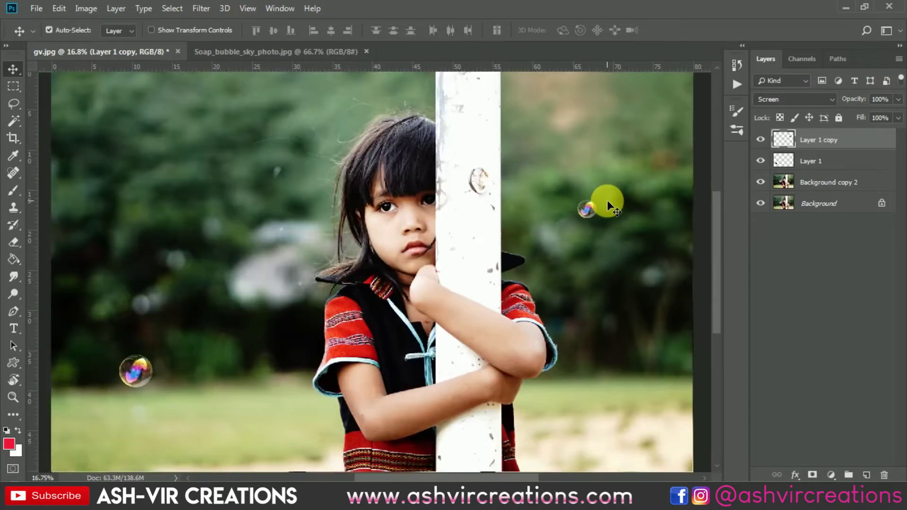
pyautogui.moveTo(521, 229); pyautogui.dragTo(395, 300)
pyautogui.scroll(5, 380, 308)
pyautogui.hotkey('ctrl', 't')
pyautogui.doubleClick(378, 302)
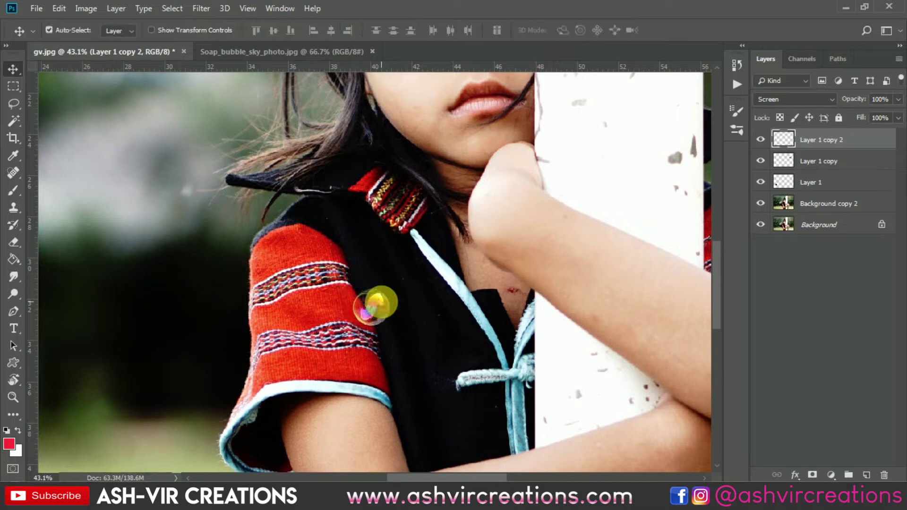
pyautogui.scroll(-6, 377, 302)
pyautogui.moveTo(385, 312); pyautogui.dragTo(241, 128)
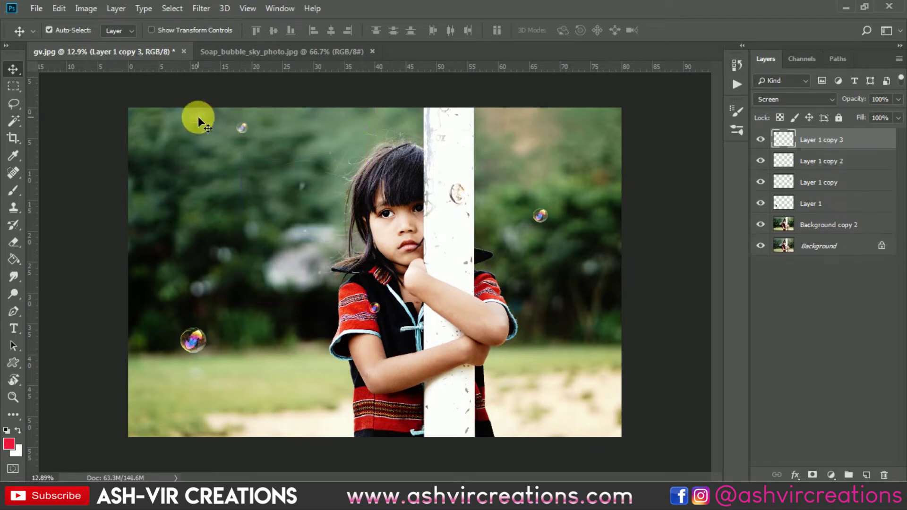
# Step: Open Bild+2.jpg and lasso a cluster of bubbles
pyautogui.click(34, 10)
pyautogui.click(46, 37)
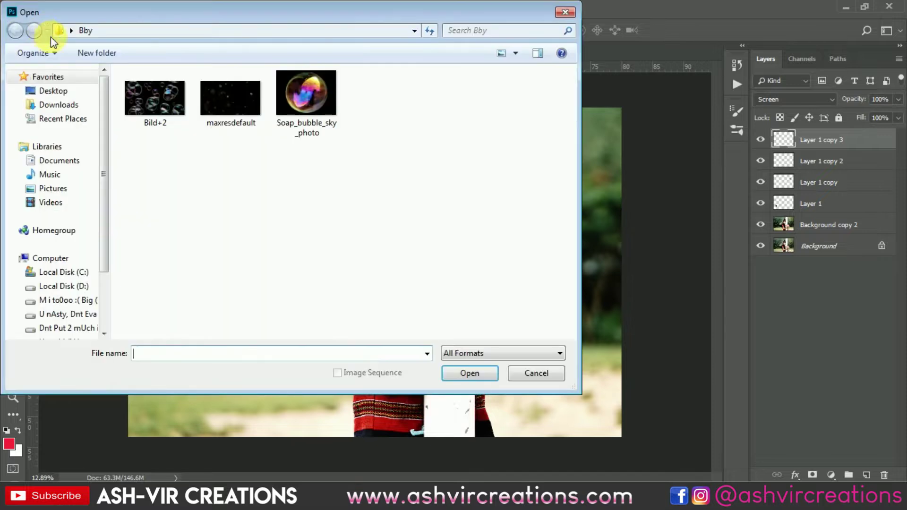
pyautogui.doubleClick(152, 103)
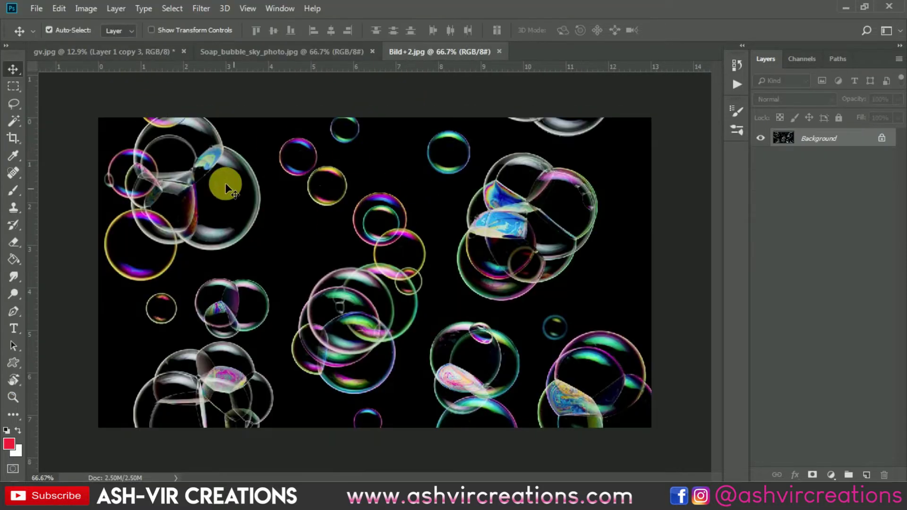
pyautogui.click(12, 101)
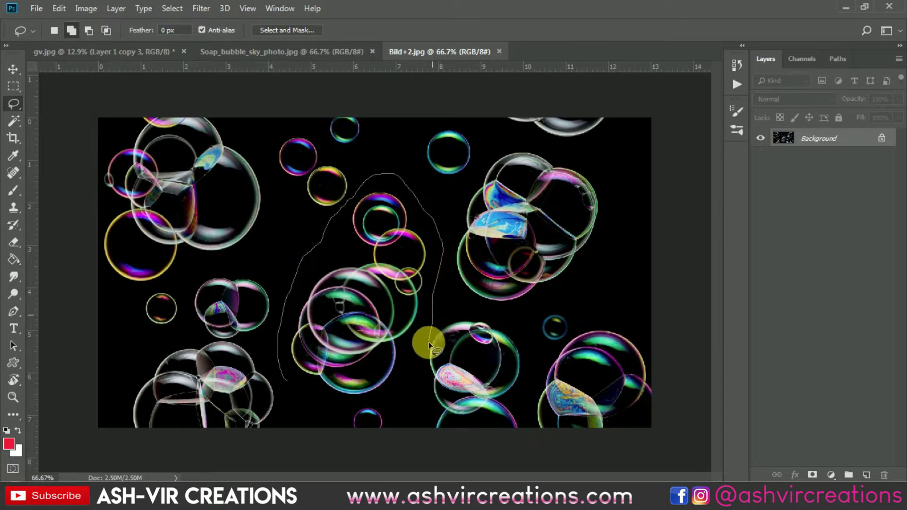
pyautogui.moveTo(282, 373); pyautogui.dragTo(304, 348)
# Step: Drag the bubble cluster into gv.jpg, blend it as Screen, and position it at lower right
pyautogui.click(13, 69)
pyautogui.moveTo(321, 231)
pyautogui.mouseDown()
pyautogui.moveTo(299, 198)
pyautogui.moveTo(142, 81)
pyautogui.moveTo(140, 52)
pyautogui.moveTo(344, 166)
pyautogui.mouseUp()
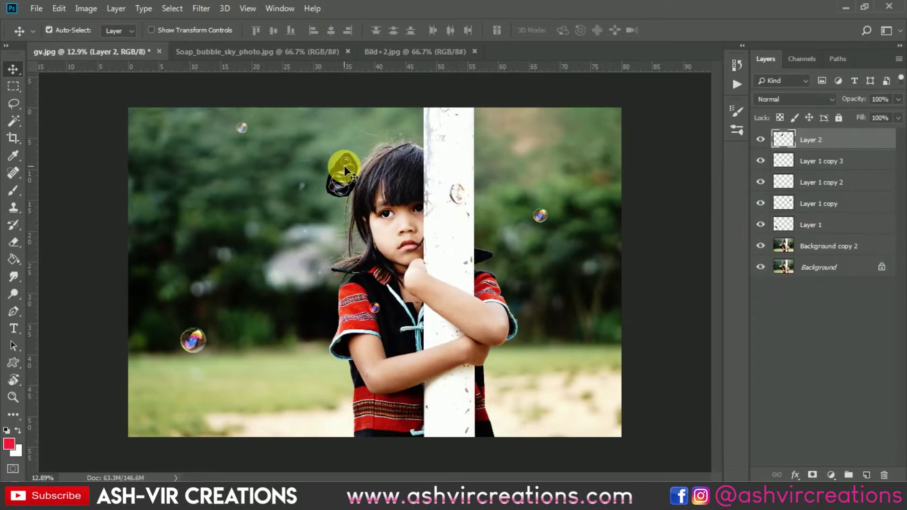
pyautogui.click(775, 98)
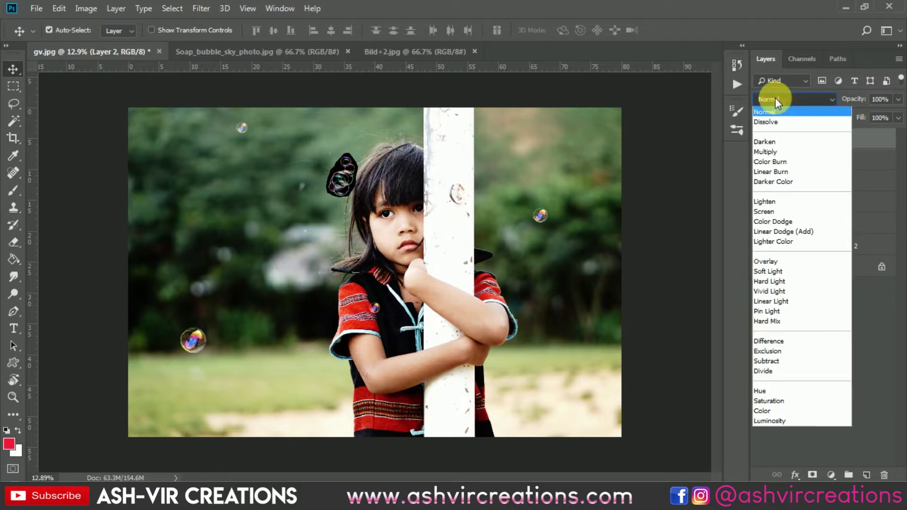
pyautogui.click(769, 211)
pyautogui.moveTo(339, 181); pyautogui.dragTo(563, 345)
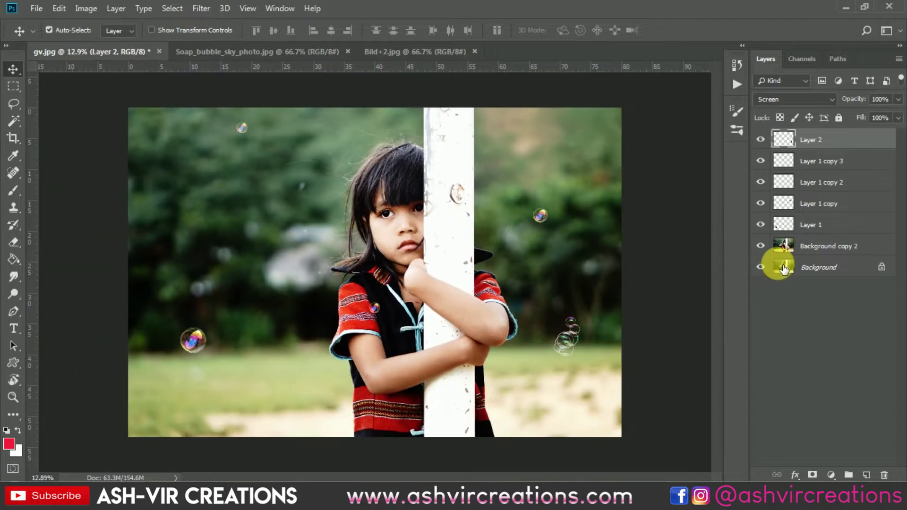
pyautogui.click(812, 247)
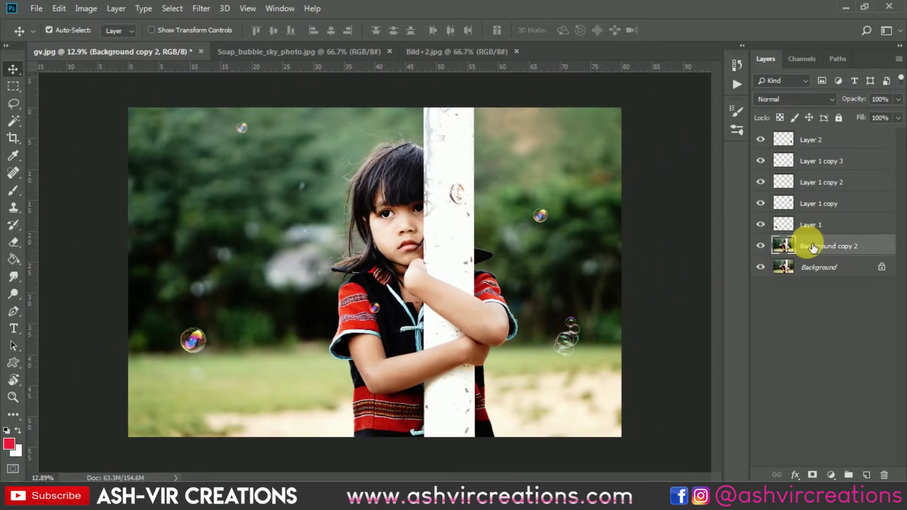
# Step: Add a black Solid Color fill layer
pyautogui.click(831, 474)
pyautogui.click(835, 241)
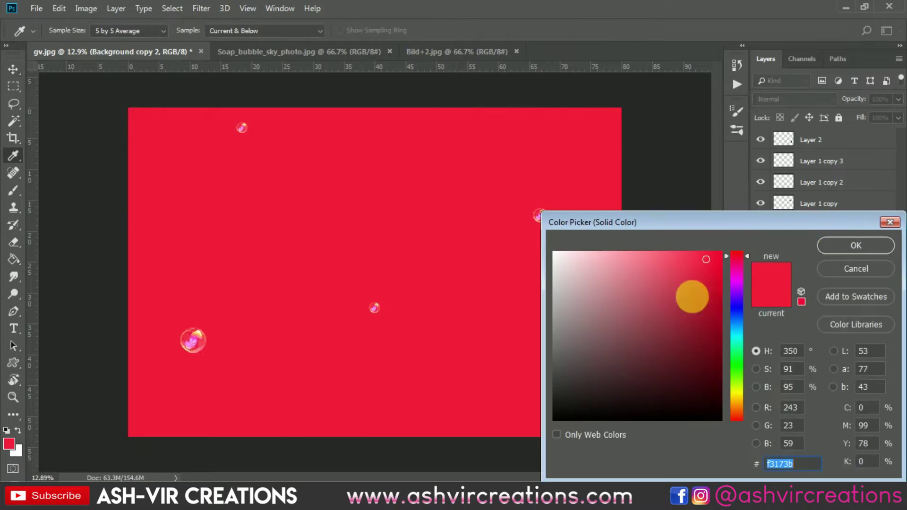
pyautogui.moveTo(562, 416); pyautogui.dragTo(542, 429)
pyautogui.click(884, 247)
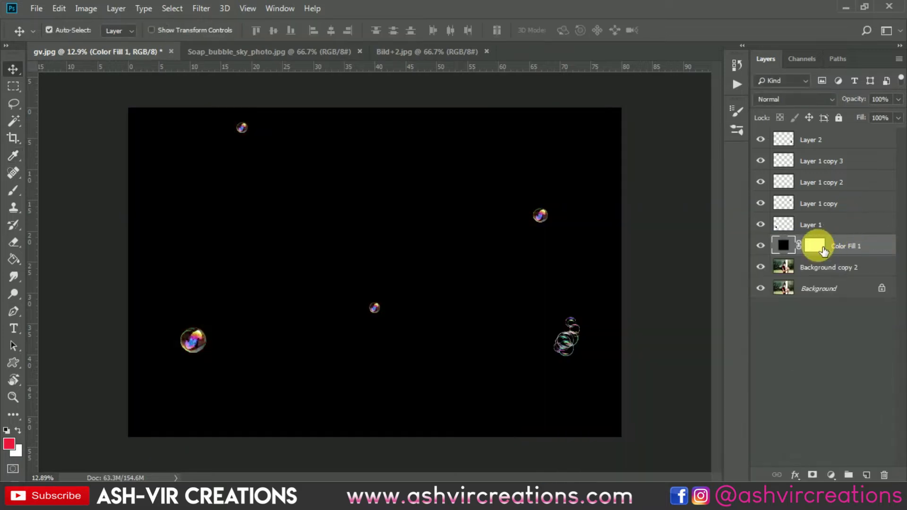
# Step: Paint the fill layer's mask with an 1811 px soft brush to reveal the girl in the centre
pyautogui.click(814, 244)
pyautogui.click(13, 191)
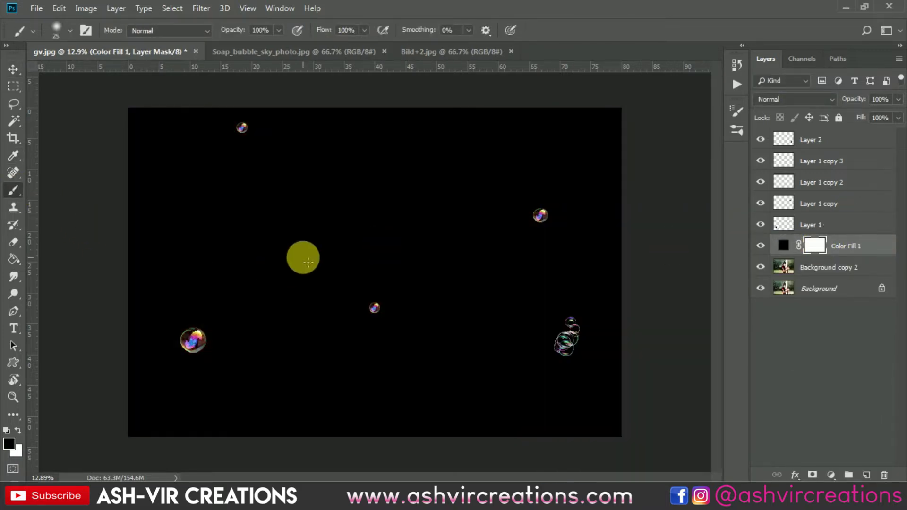
pyautogui.rightClick(315, 249)
pyautogui.click(459, 249)
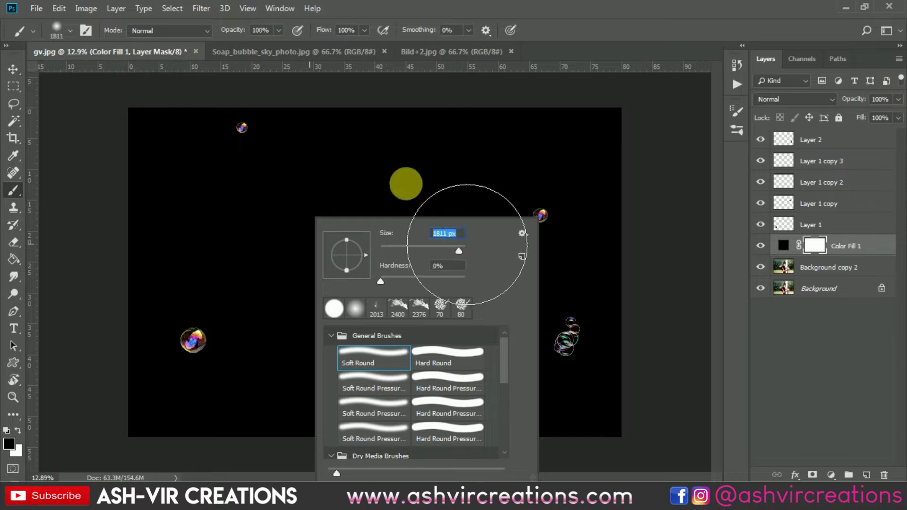
pyautogui.press('Return')
pyautogui.moveTo(352, 290)
pyautogui.mouseDown()
pyautogui.moveTo(515, 302)
pyautogui.moveTo(521, 358)
pyautogui.moveTo(462, 393)
pyautogui.moveTo(386, 393)
pyautogui.moveTo(358, 348)
pyautogui.moveTo(301, 352)
pyautogui.moveTo(276, 408)
pyautogui.moveTo(276, 381)
pyautogui.moveTo(283, 364)
pyautogui.mouseUp()
pyautogui.click(830, 163)
# Step: Set the dark fill to 27% opacity in Multiply mode, comparing it on and off
pyautogui.moveTo(853, 99); pyautogui.dragTo(810, 105)
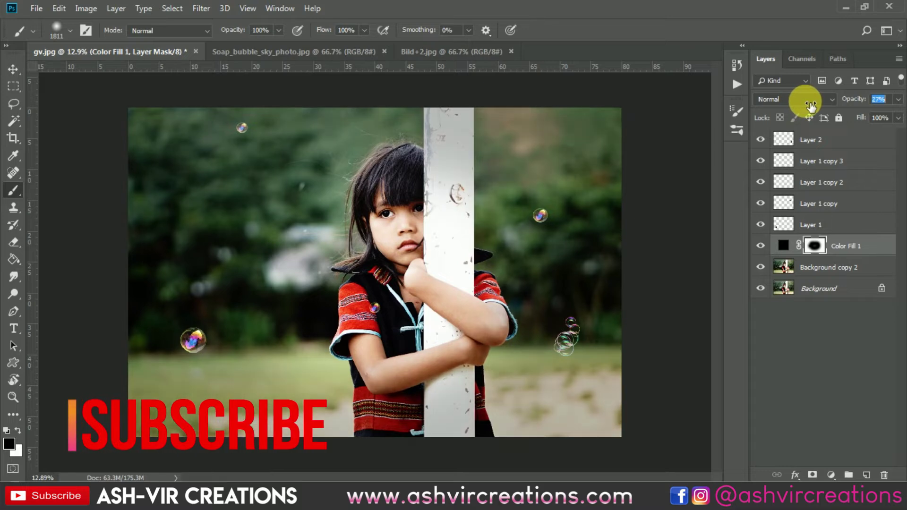
pyautogui.click(760, 245)
pyautogui.click(761, 248)
pyautogui.click(761, 248)
pyautogui.click(762, 247)
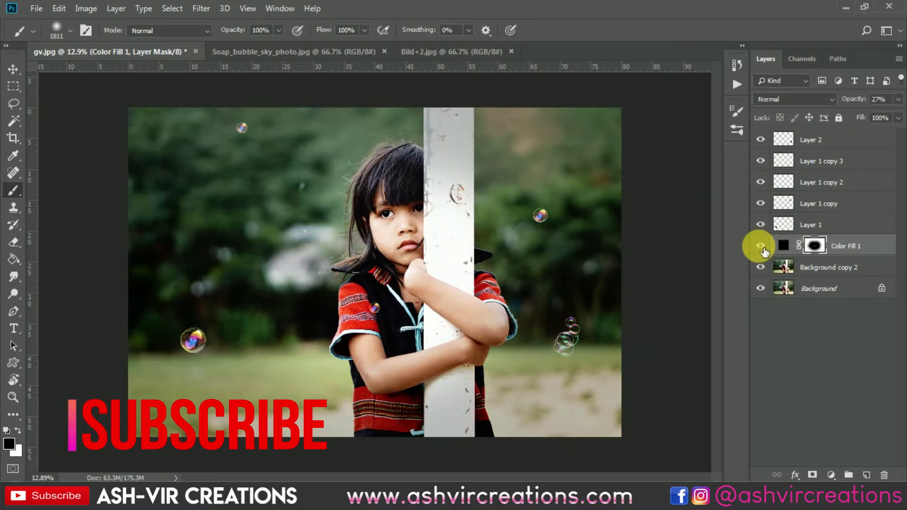
pyautogui.click(795, 103)
pyautogui.click(777, 148)
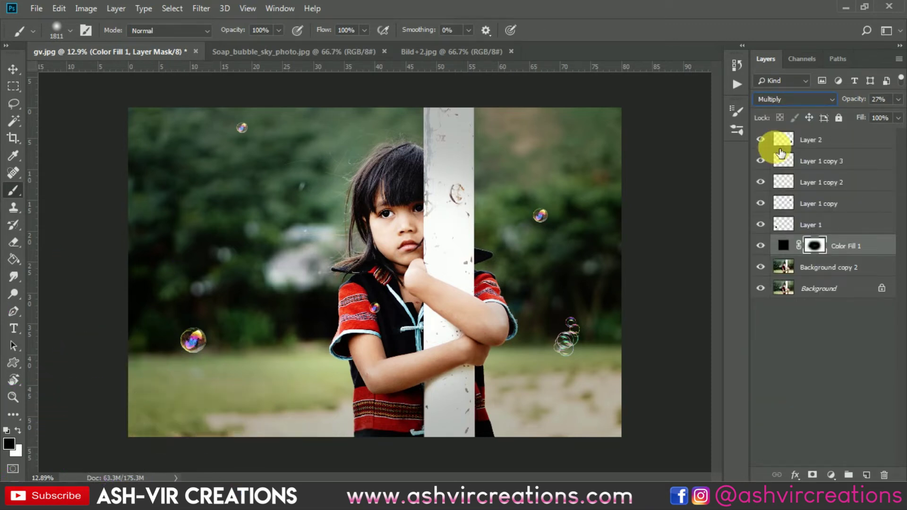
pyautogui.click(830, 277)
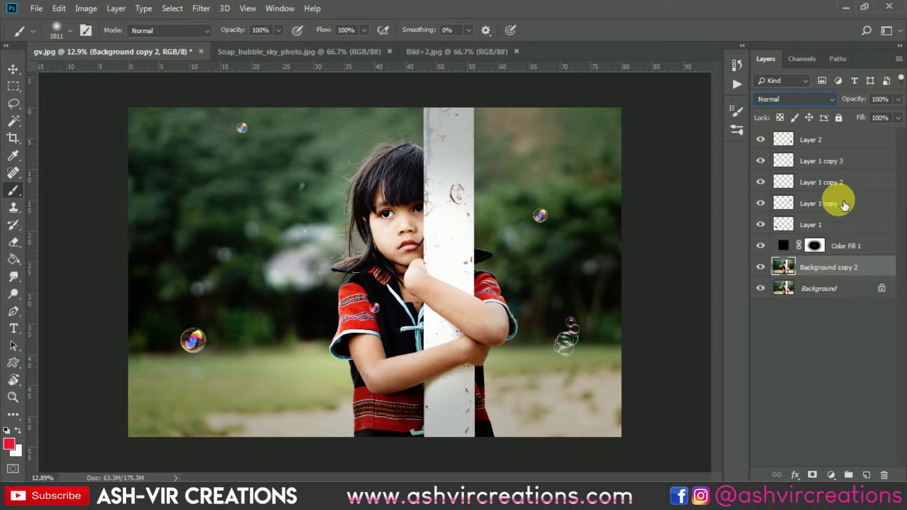
# Step: Merge the edit layers from Layer 2 down into a single layer
pyautogui.keyDown('shift'); pyautogui.click(843, 144); pyautogui.keyUp('shift')
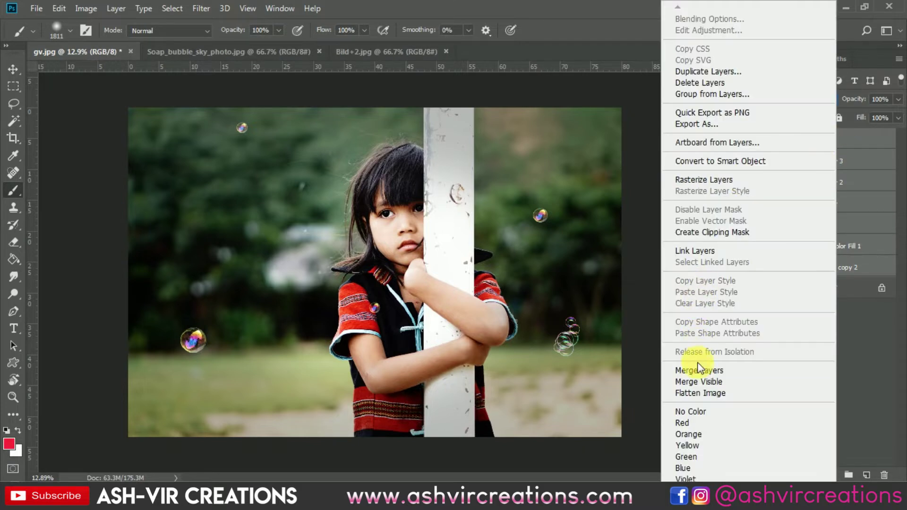
pyautogui.click(699, 370)
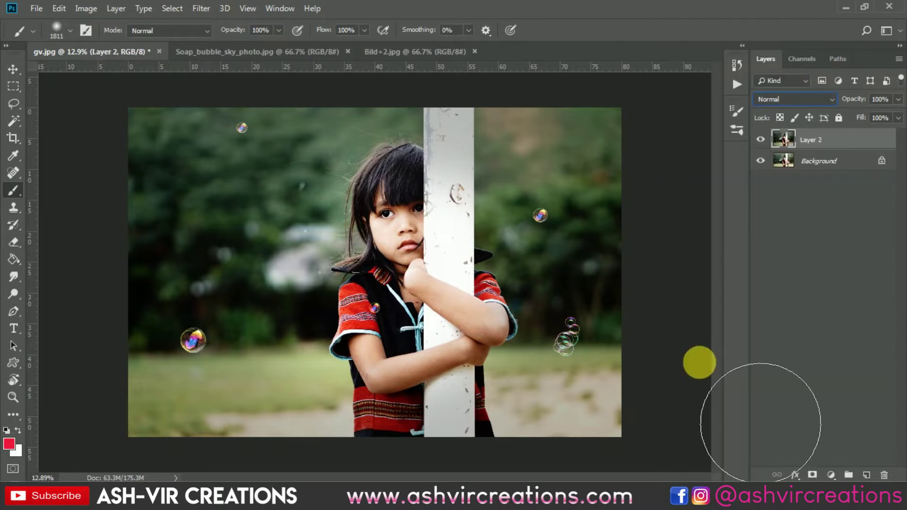
pyautogui.click(13, 69)
# Step: Open maxresdefault.jpg and drag the dust image into gv.jpg
pyautogui.click(36, 8)
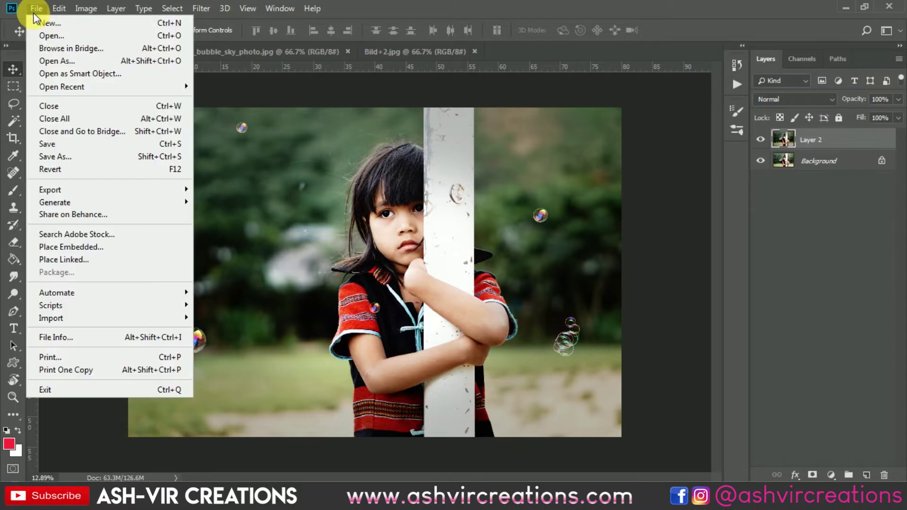
pyautogui.click(49, 35)
pyautogui.doubleClick(208, 102)
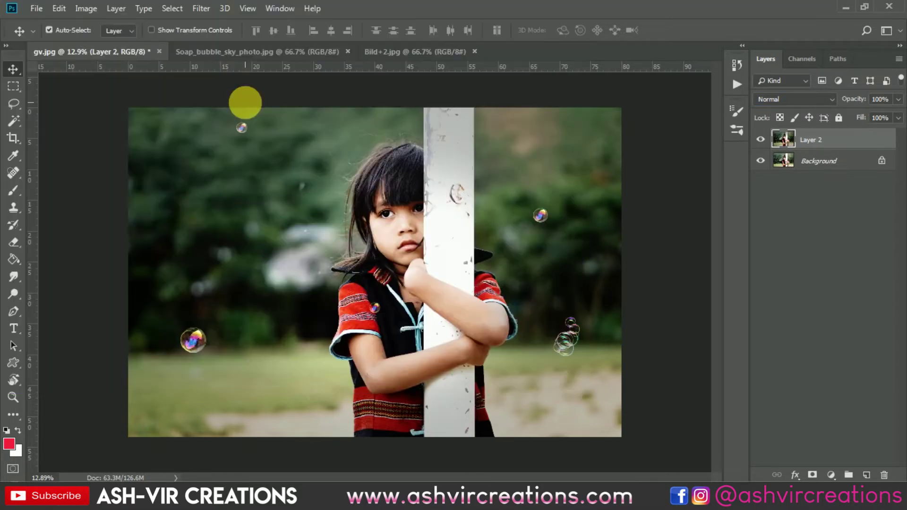
pyautogui.moveTo(152, 55); pyautogui.dragTo(351, 177)
# Step: Scale the dust layer to about 377% to cover the canvas and set it to Screen
pyautogui.hotkey('ctrl', 't')
pyautogui.moveTo(431, 223); pyautogui.dragTo(611, 329)
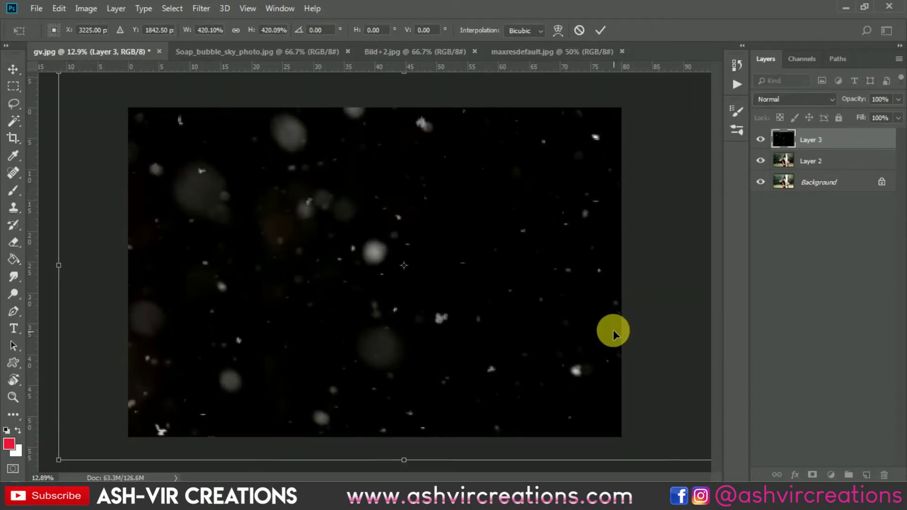
pyautogui.moveTo(64, 463); pyautogui.dragTo(93, 440)
pyautogui.moveTo(435, 301); pyautogui.dragTo(411, 308)
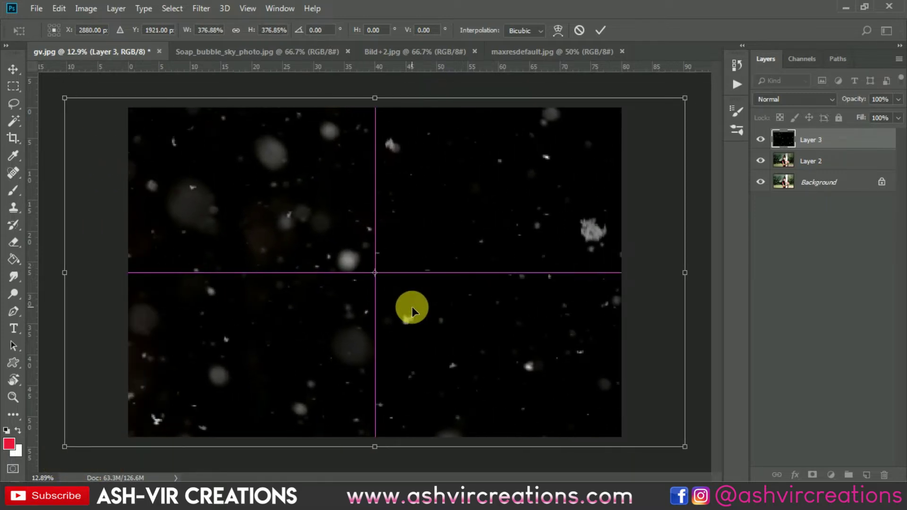
pyautogui.press('Return')
pyautogui.click(763, 100)
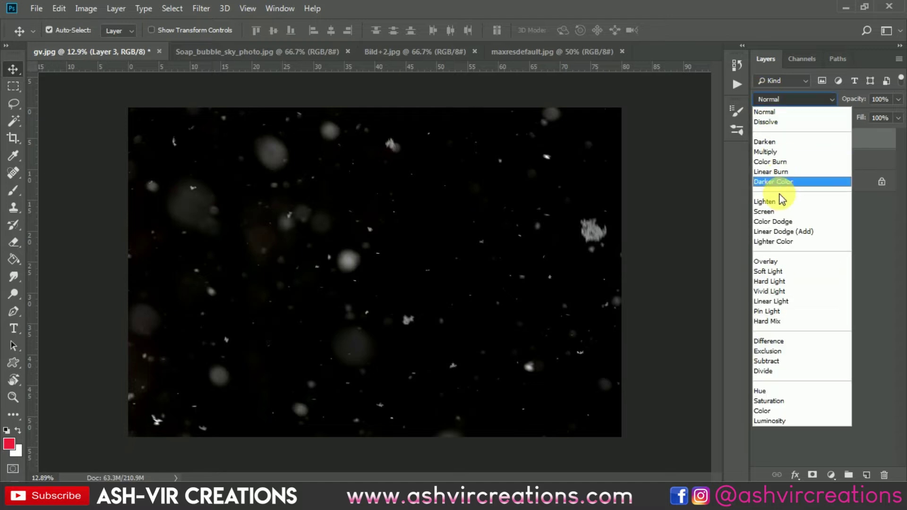
pyautogui.click(772, 208)
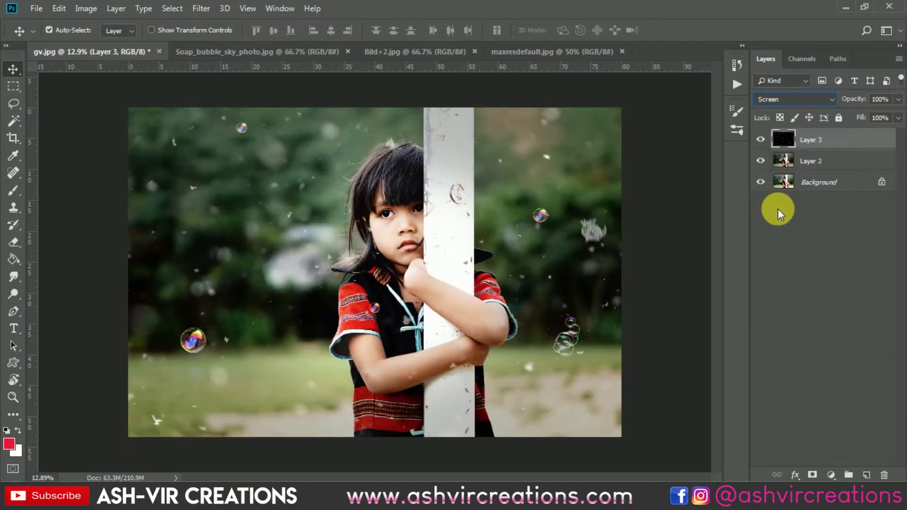
pyautogui.click(13, 243)
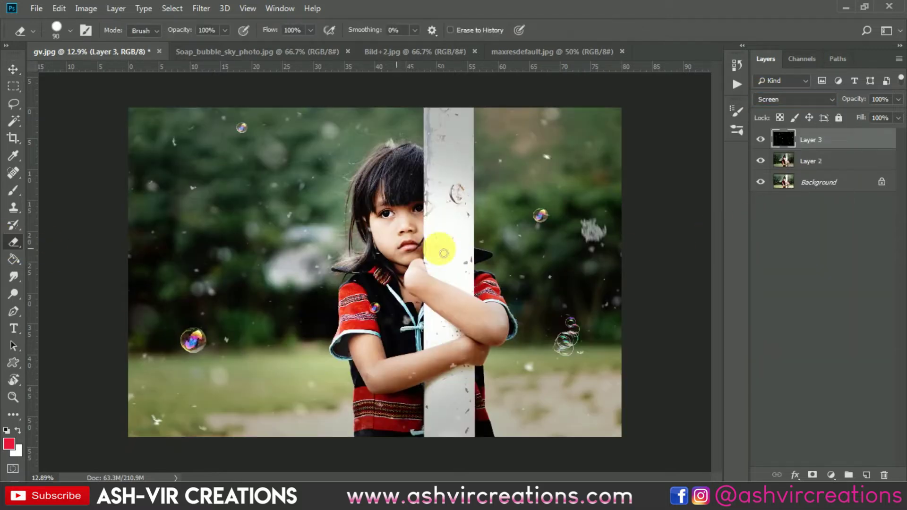
# Step: Choose the Soft Round brush for the Eraser
pyautogui.scroll(4, 586, 224)
pyautogui.rightClick(595, 220)
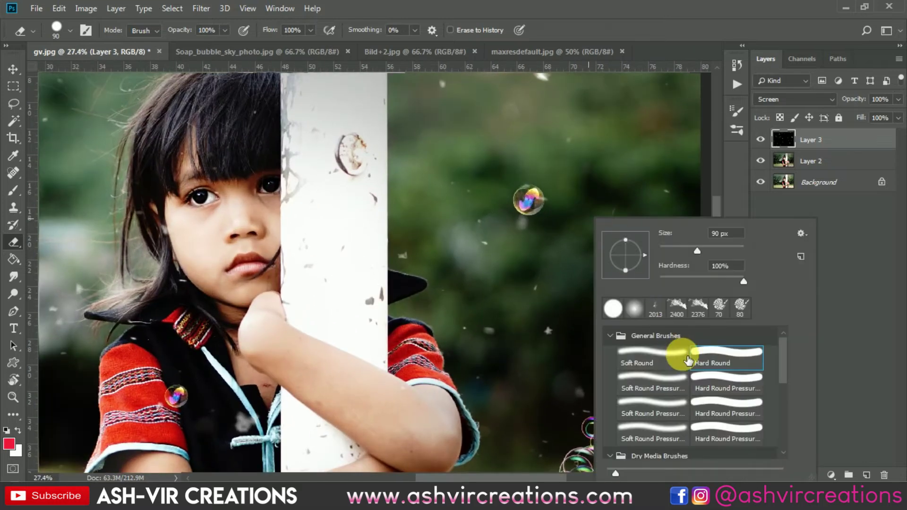
pyautogui.doubleClick(682, 355)
pyautogui.click(644, 216)
# Step: Erase the white patch and dust specks around the girl's face on Layer 3
pyautogui.moveTo(650, 220)
pyautogui.mouseDown()
pyautogui.moveTo(649, 241)
pyautogui.moveTo(677, 231)
pyautogui.moveTo(662, 236)
pyautogui.moveTo(652, 263)
pyautogui.moveTo(618, 246)
pyautogui.moveTo(674, 279)
pyautogui.moveTo(660, 267)
pyautogui.mouseUp()
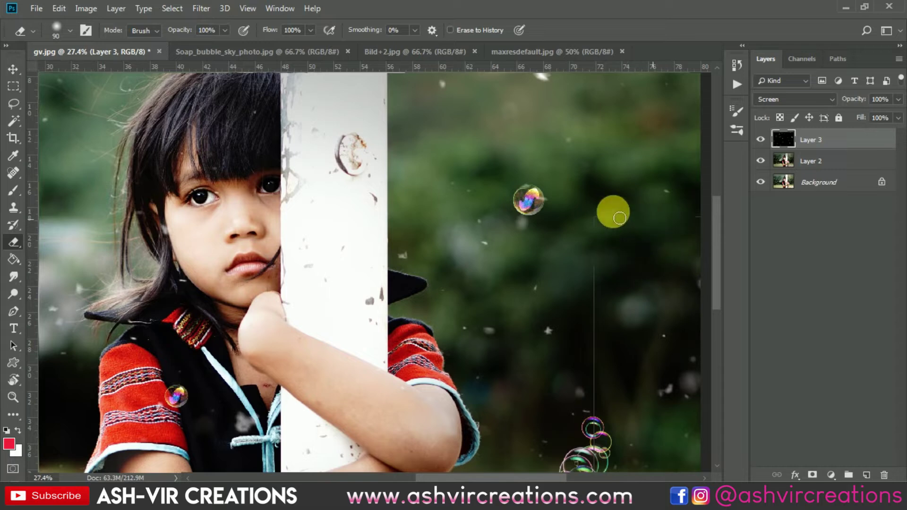
pyautogui.scroll(3, 605, 249)
pyautogui.scroll(-5, 605, 249)
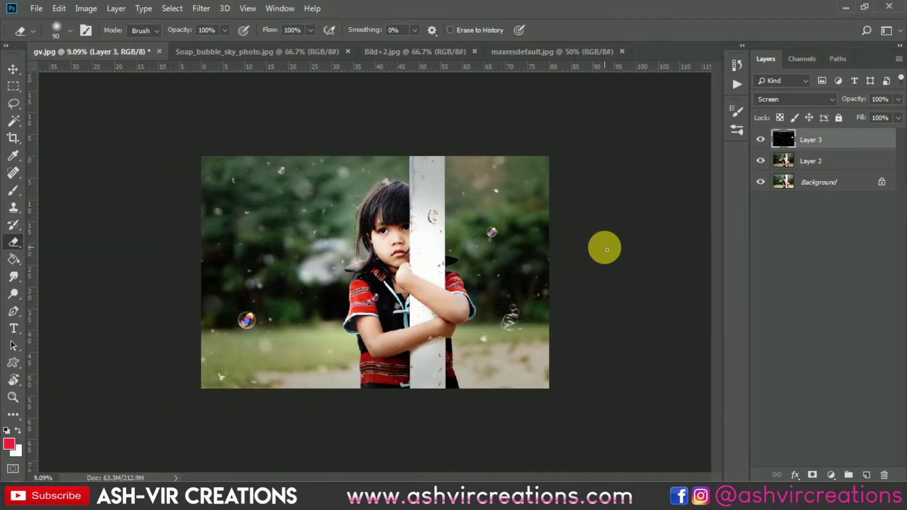
pyautogui.scroll(2, 435, 239)
pyautogui.scroll(1, 437, 245)
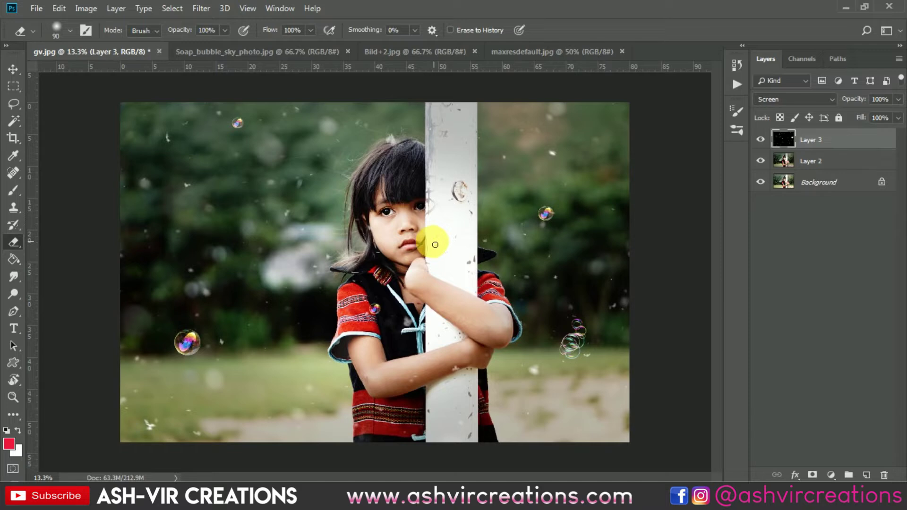
pyautogui.scroll(4, 401, 233)
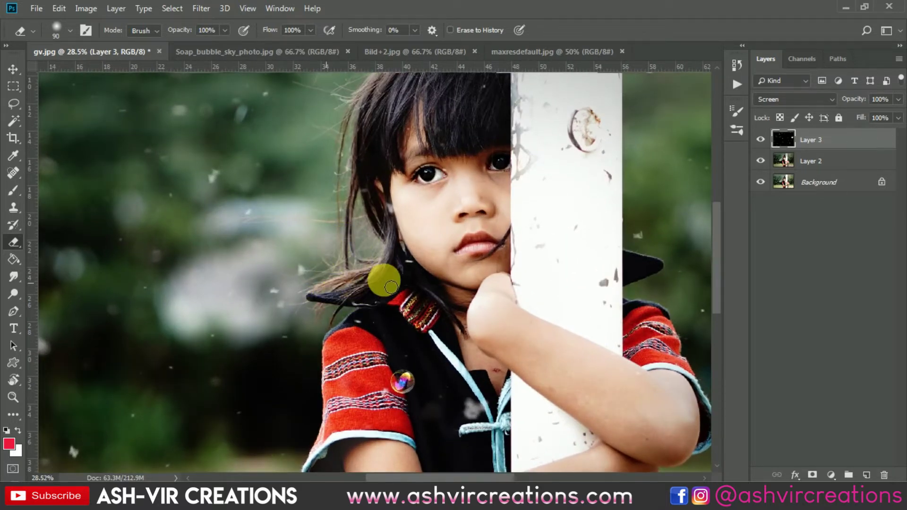
pyautogui.press('v')
pyautogui.scroll(-4, 362, 255)
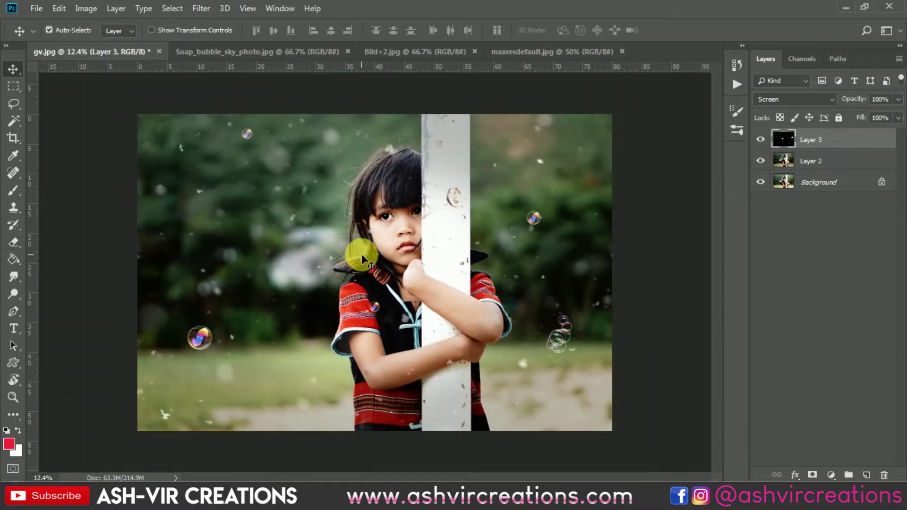
pyautogui.scroll(-2, 361, 254)
# Step: Merge Layer 3 and Layer 2 into one layer
pyautogui.keyDown('shift'); pyautogui.click(803, 159); pyautogui.keyUp('shift')
pyautogui.rightClick(802, 160)
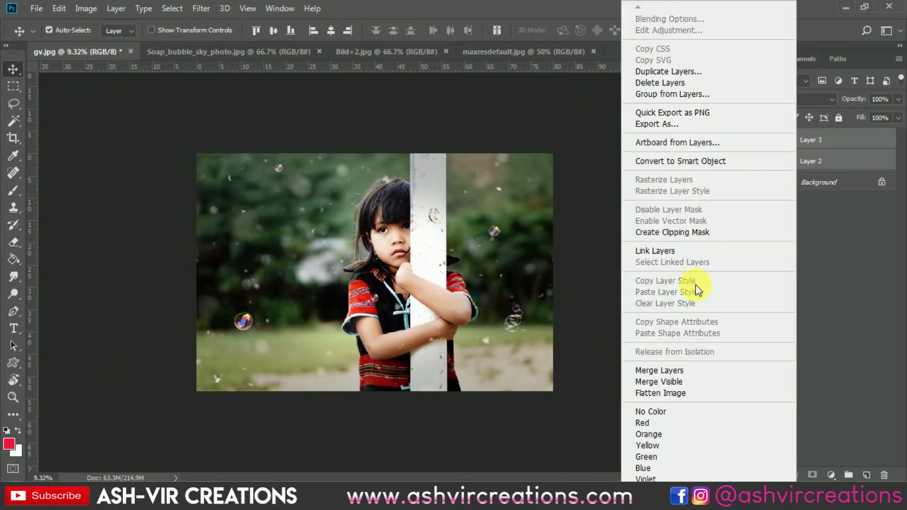
pyautogui.click(687, 367)
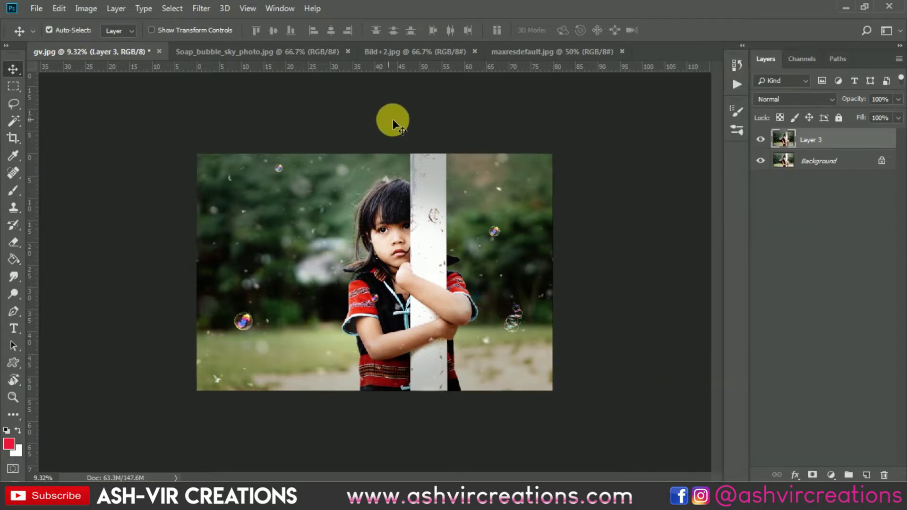
# Step: Crop away the excess beyond the image edges
pyautogui.click(13, 138)
pyautogui.press('Return')
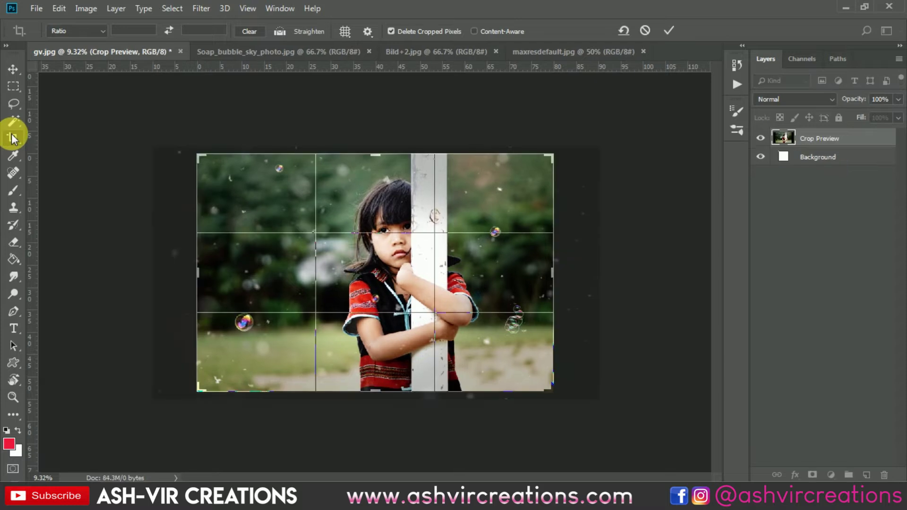
pyautogui.click(14, 69)
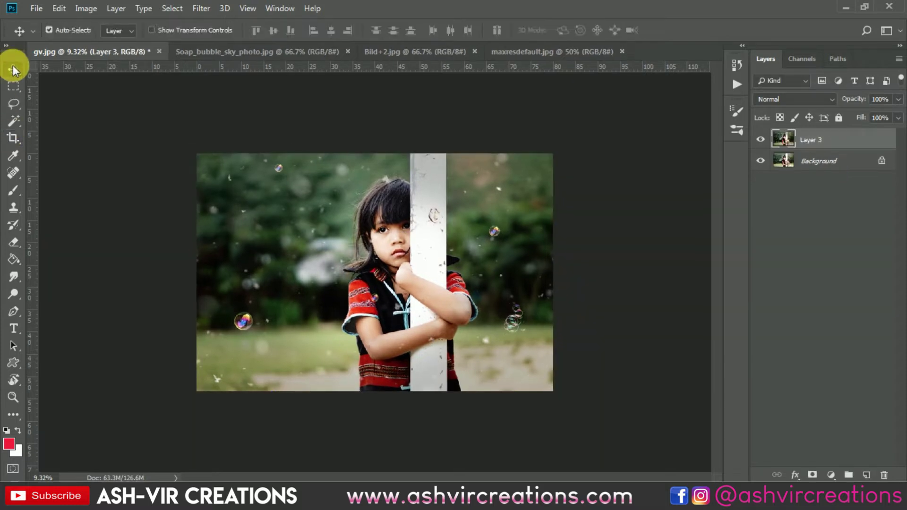
pyautogui.click(202, 8)
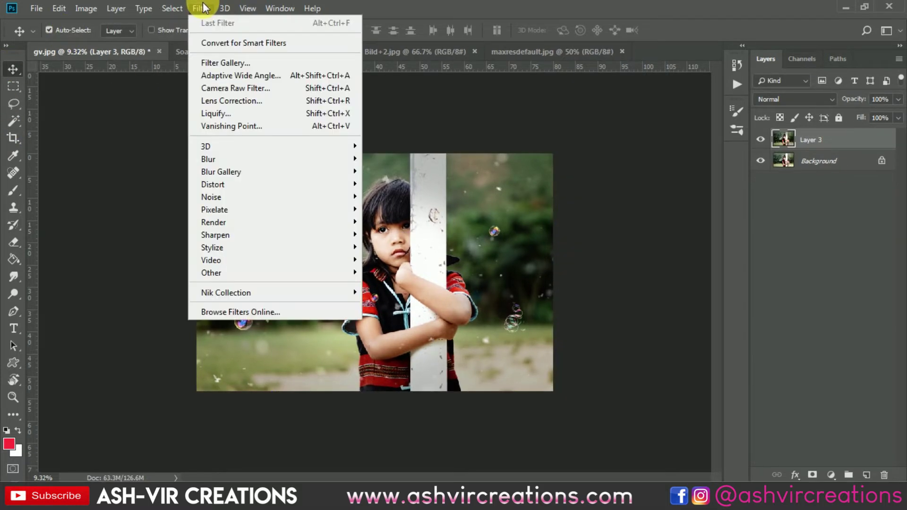
# Step: Apply Camera Raw with Exposure -0.30, Highlights -89, Whites +10, Shadows +36, Blacks +22, Clarity +11
pyautogui.click(213, 90)
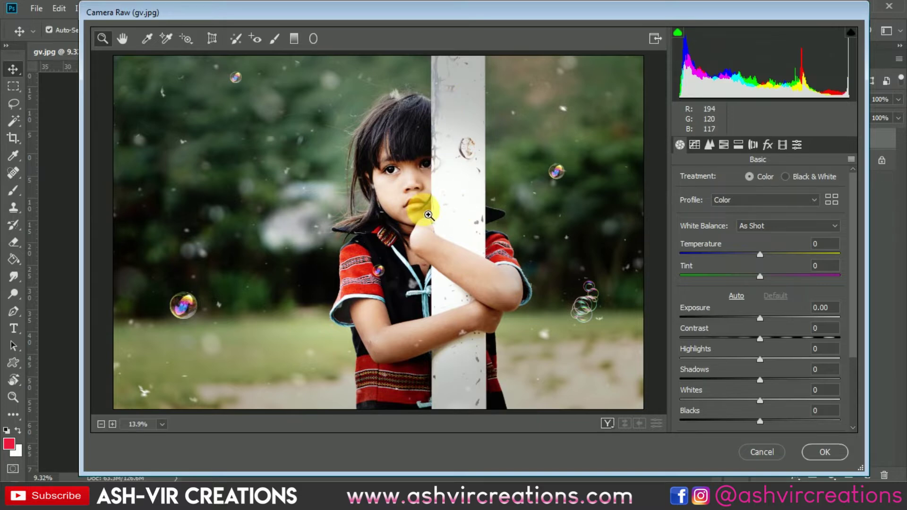
pyautogui.click(449, 220)
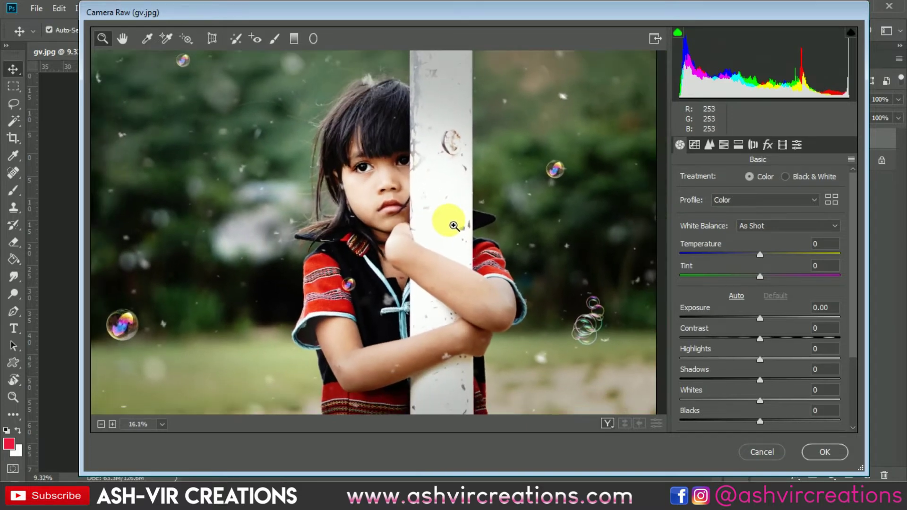
pyautogui.moveTo(759, 319); pyautogui.dragTo(755, 318)
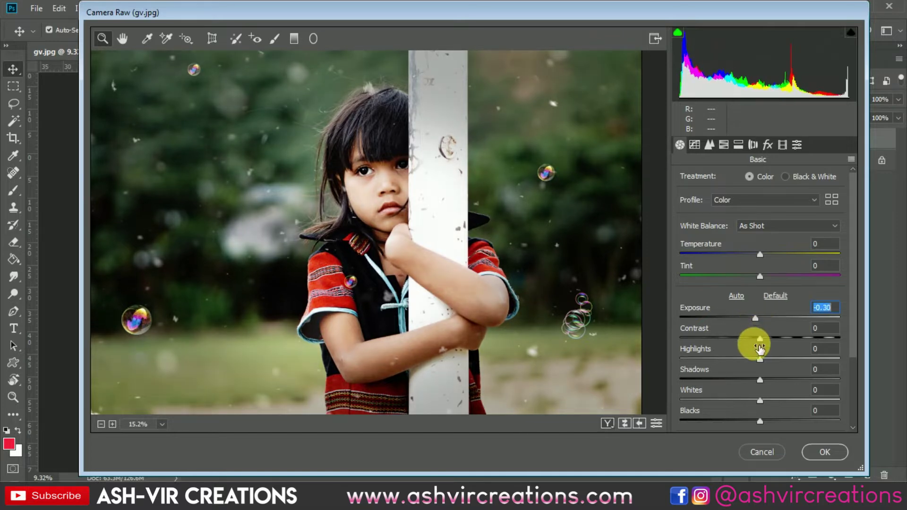
pyautogui.moveTo(757, 360); pyautogui.dragTo(687, 379)
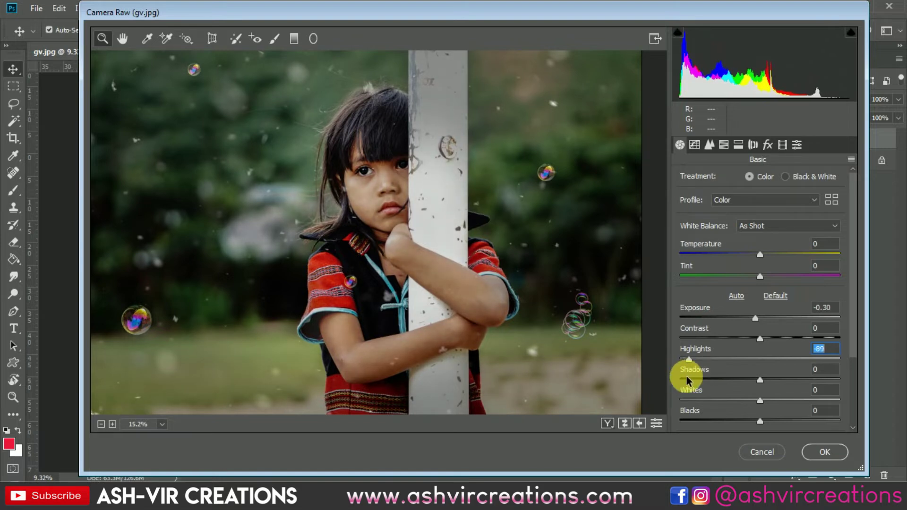
pyautogui.moveTo(760, 402)
pyautogui.mouseDown()
pyautogui.moveTo(722, 403)
pyautogui.moveTo(772, 403)
pyautogui.moveTo(699, 411)
pyautogui.moveTo(795, 406)
pyautogui.moveTo(770, 412)
pyautogui.mouseUp()
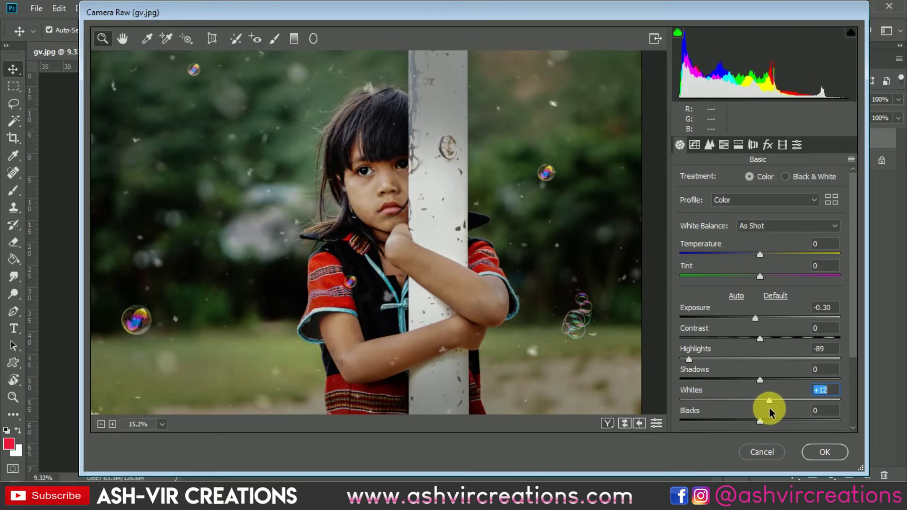
pyautogui.moveTo(759, 380); pyautogui.dragTo(789, 384)
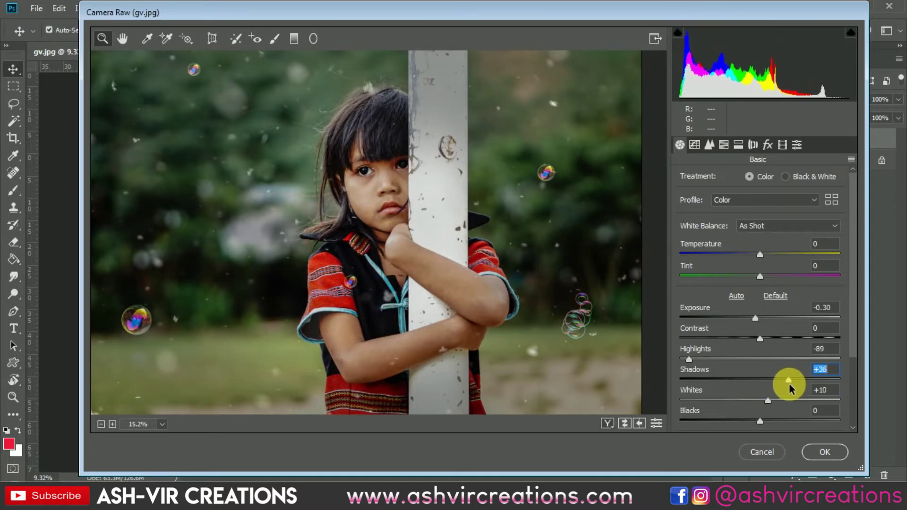
pyautogui.moveTo(760, 422); pyautogui.dragTo(780, 425)
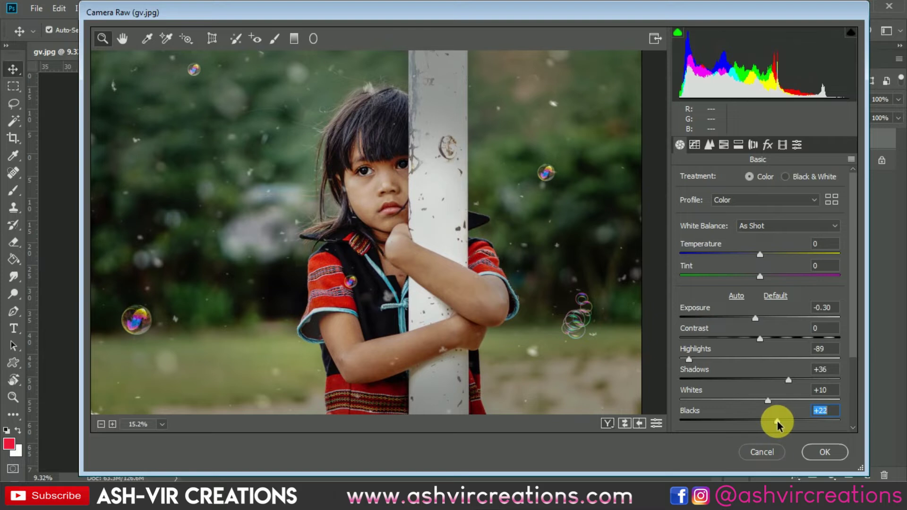
pyautogui.moveTo(858, 362); pyautogui.dragTo(852, 403)
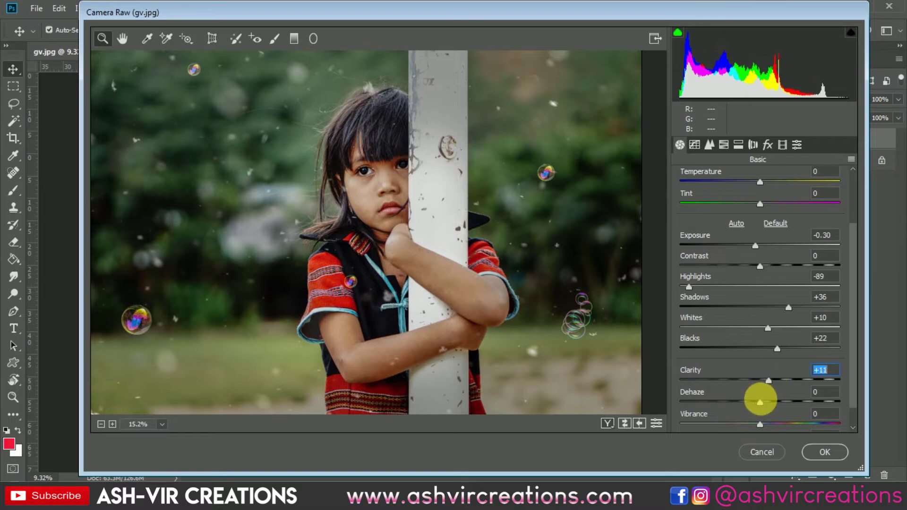
# Step: Set the Calibration Blue Primary Hue to -7 and show the HSL Hue sliders
pyautogui.click(768, 145)
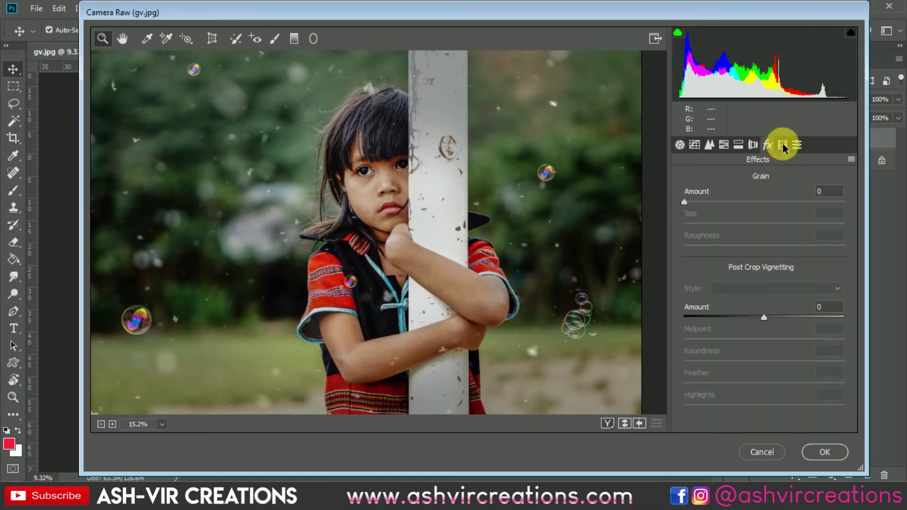
pyautogui.click(782, 144)
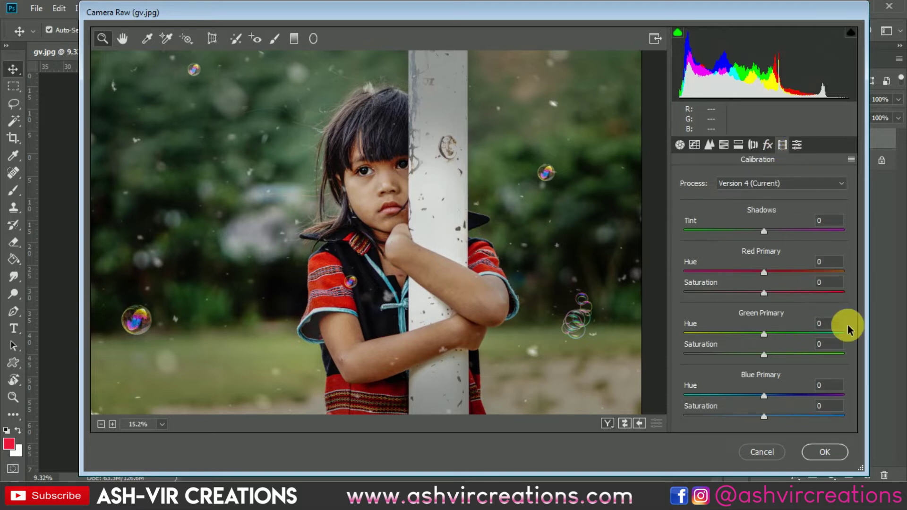
pyautogui.moveTo(763, 396)
pyautogui.mouseDown()
pyautogui.moveTo(694, 396)
pyautogui.moveTo(769, 399)
pyautogui.mouseUp()
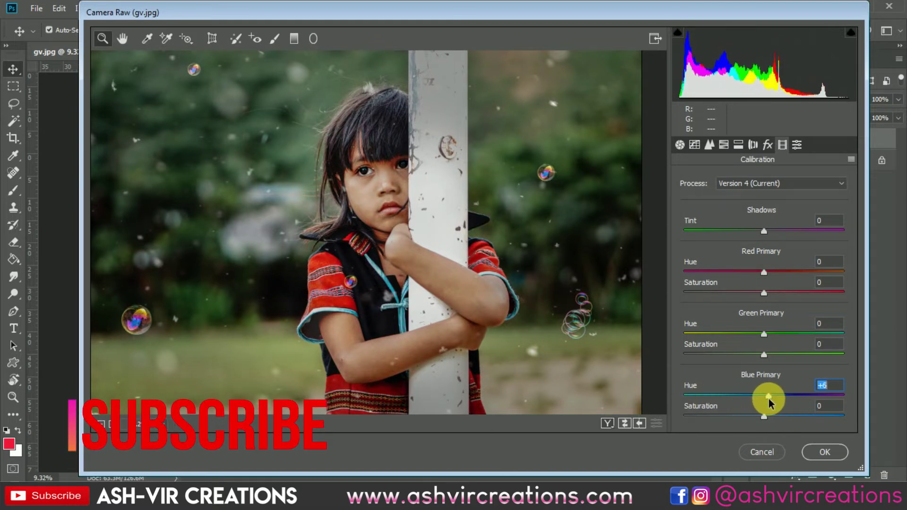
pyautogui.click(738, 145)
pyautogui.click(728, 145)
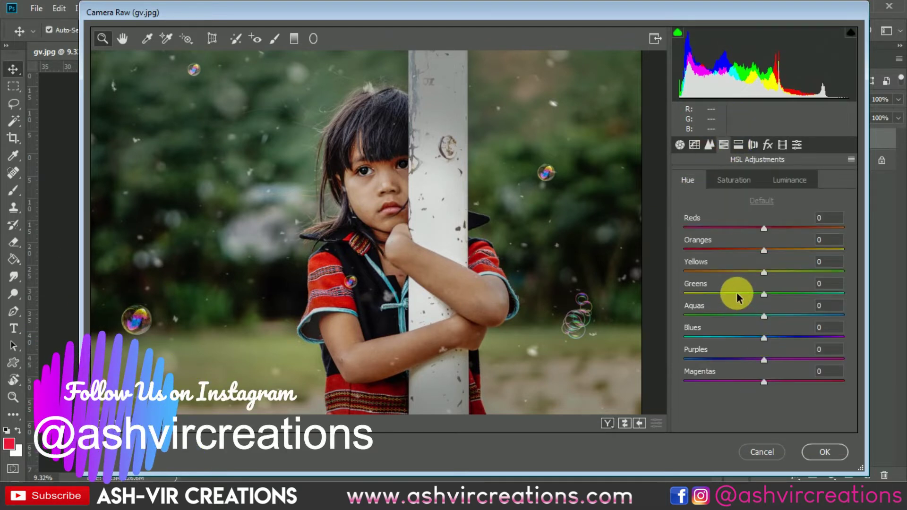
# Step: Set Greens and Aquas hue to +100, Greens saturation +22, and Blues hue -31
pyautogui.moveTo(740, 293); pyautogui.dragTo(839, 296)
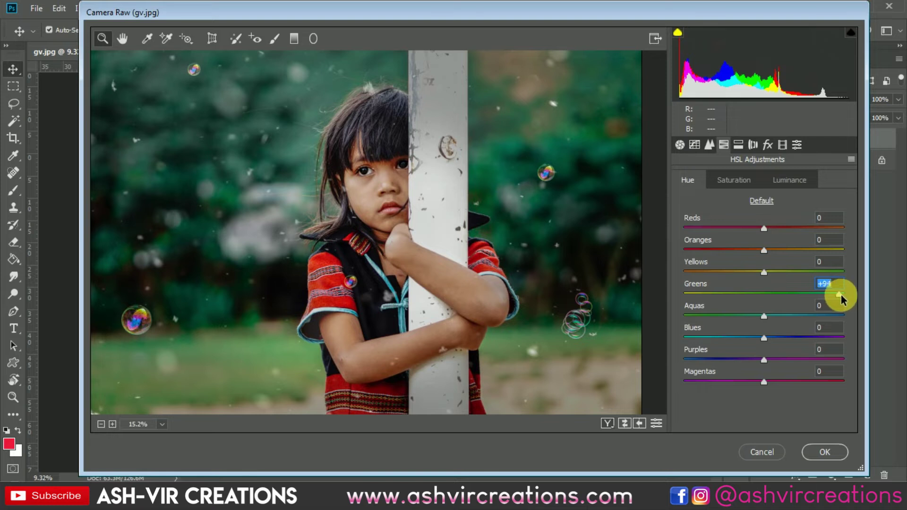
pyautogui.moveTo(741, 317); pyautogui.dragTo(841, 296)
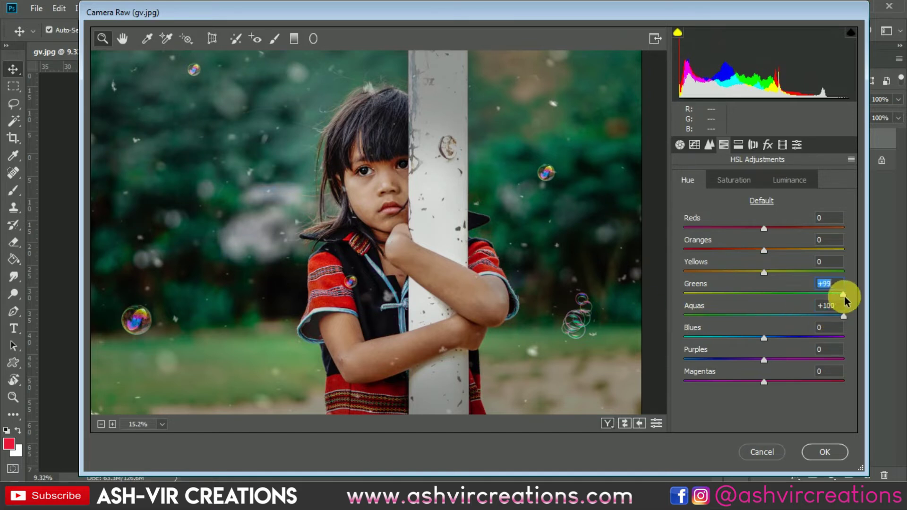
pyautogui.click(749, 181)
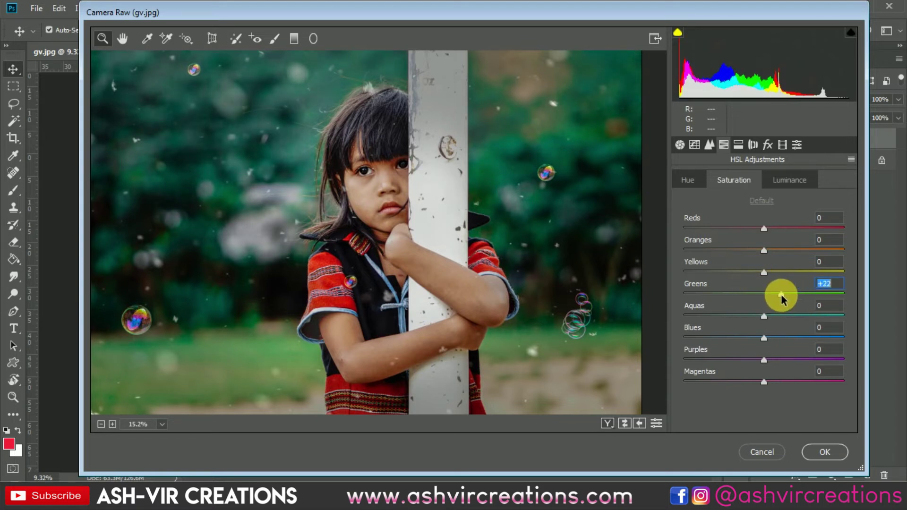
pyautogui.moveTo(780, 294); pyautogui.dragTo(781, 294)
pyautogui.click(689, 180)
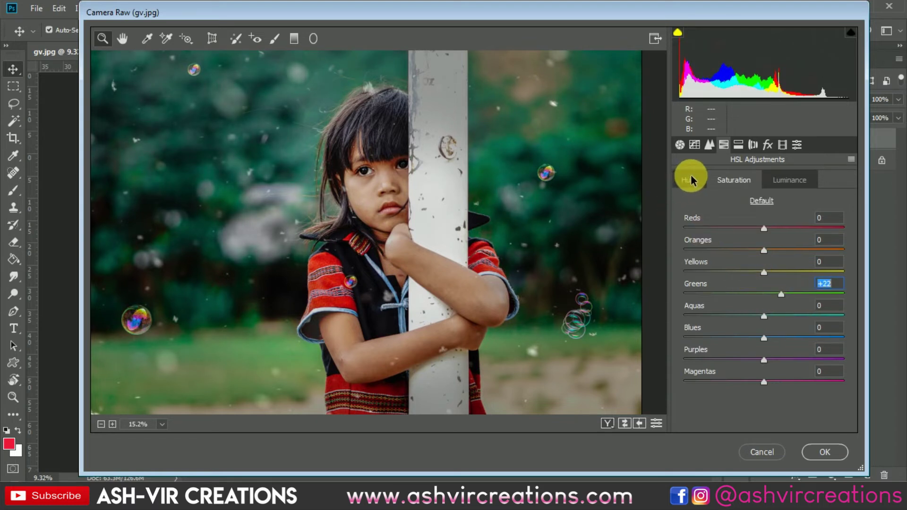
pyautogui.click(750, 340)
pyautogui.moveTo(755, 339)
pyautogui.mouseDown()
pyautogui.moveTo(765, 354)
pyautogui.moveTo(761, 338)
pyautogui.moveTo(740, 340)
pyautogui.moveTo(825, 338)
pyautogui.moveTo(716, 339)
pyautogui.moveTo(738, 339)
pyautogui.mouseUp()
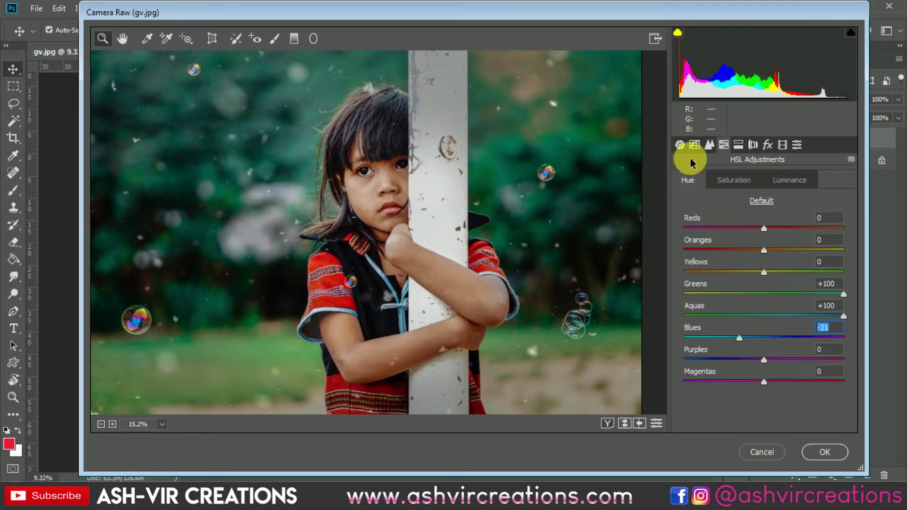
pyautogui.click(680, 145)
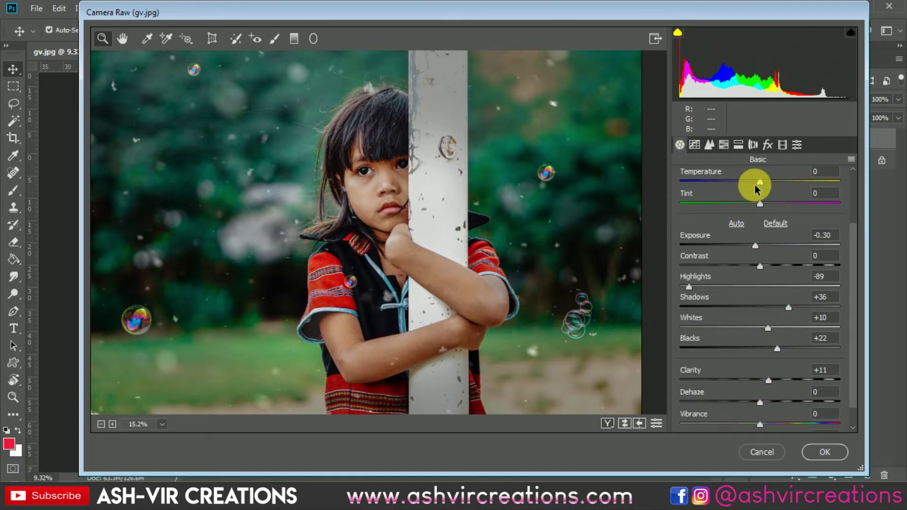
# Step: Set white balance Temperature to -15 and Tint to -12
pyautogui.moveTo(760, 185); pyautogui.dragTo(751, 186)
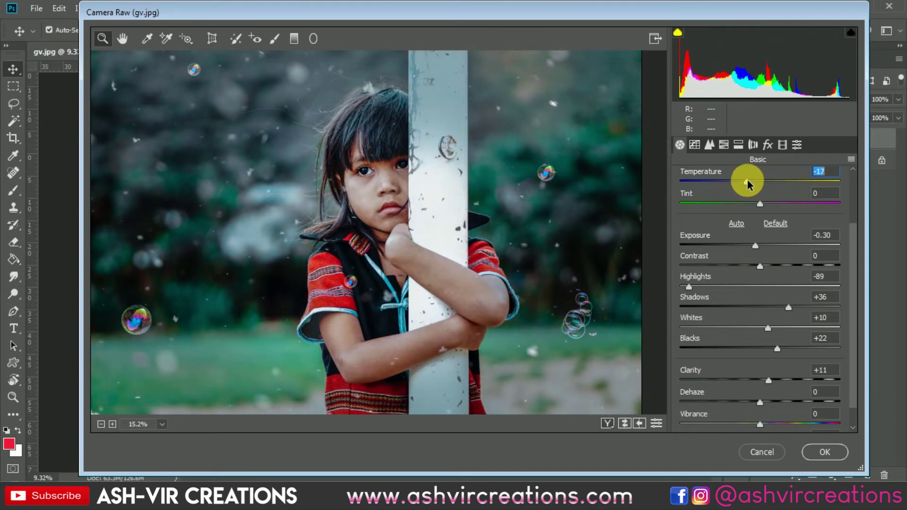
pyautogui.moveTo(750, 184); pyautogui.dragTo(752, 184)
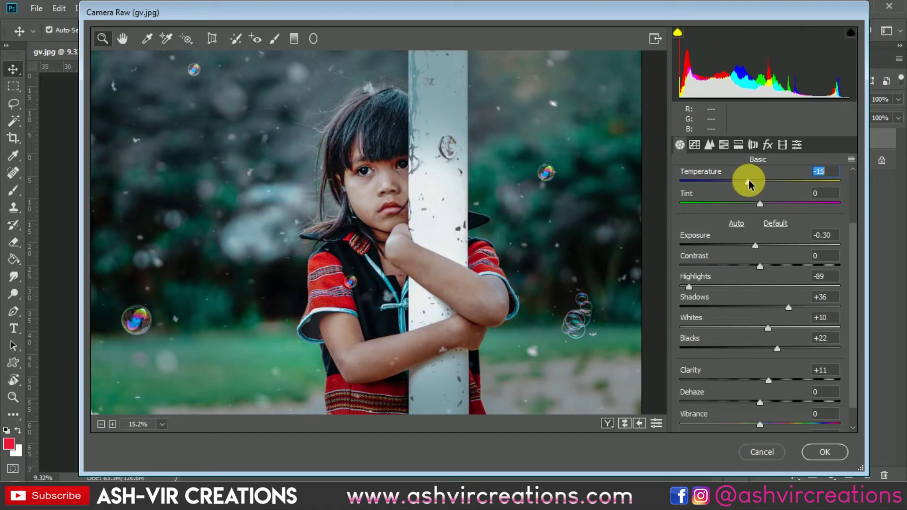
pyautogui.moveTo(763, 208)
pyautogui.mouseDown()
pyautogui.moveTo(730, 206)
pyautogui.moveTo(751, 210)
pyautogui.mouseUp()
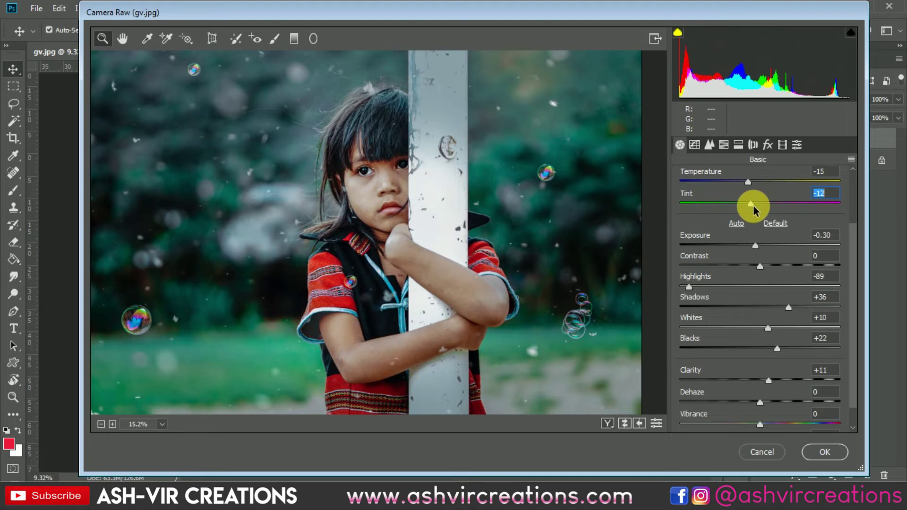
pyautogui.click(723, 146)
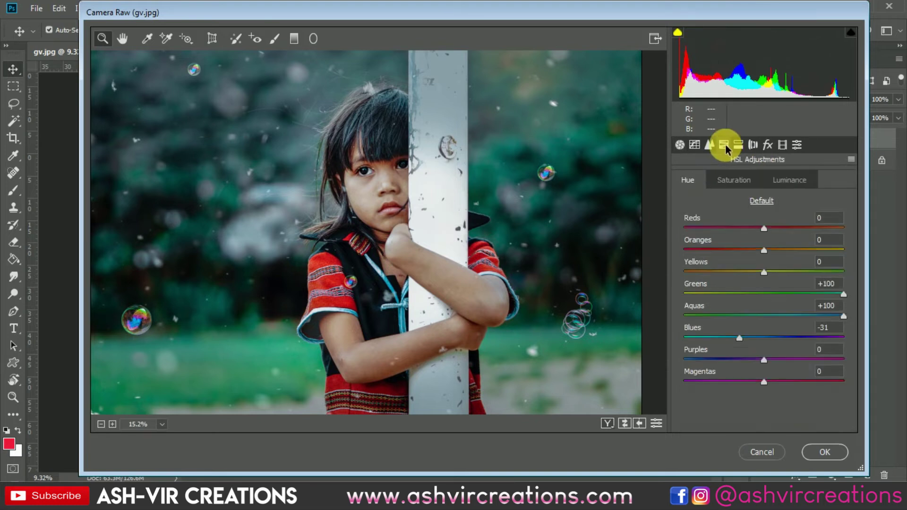
# Step: Add a Highlight Priority post-crop vignette with Amount -29 and Midpoint 43
pyautogui.click(768, 146)
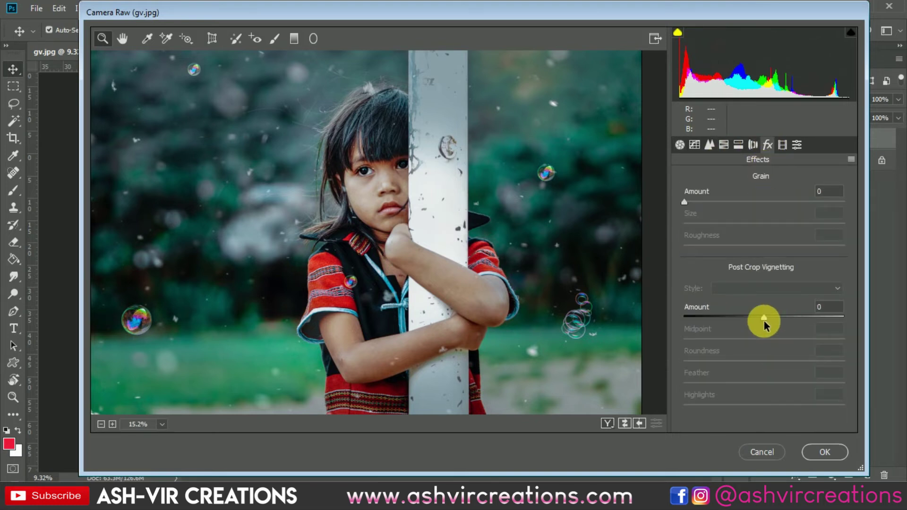
pyautogui.moveTo(764, 321); pyautogui.dragTo(745, 340)
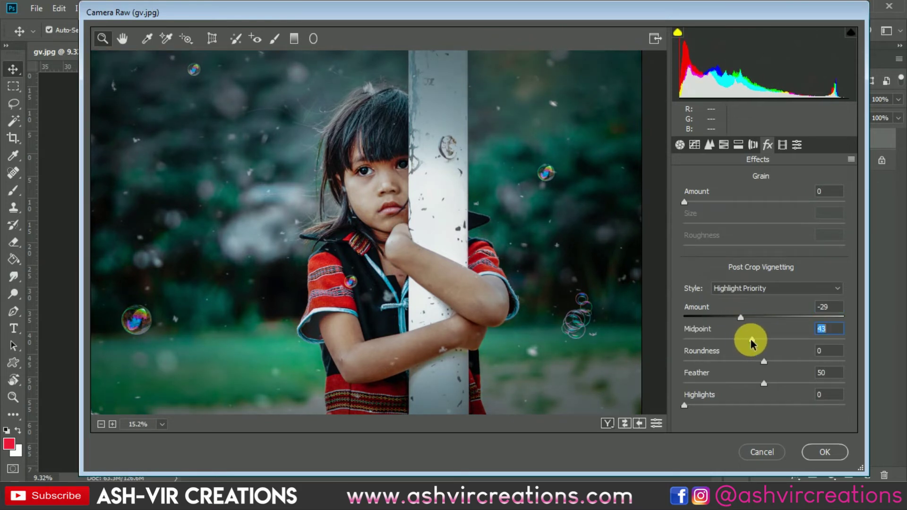
pyautogui.click(723, 145)
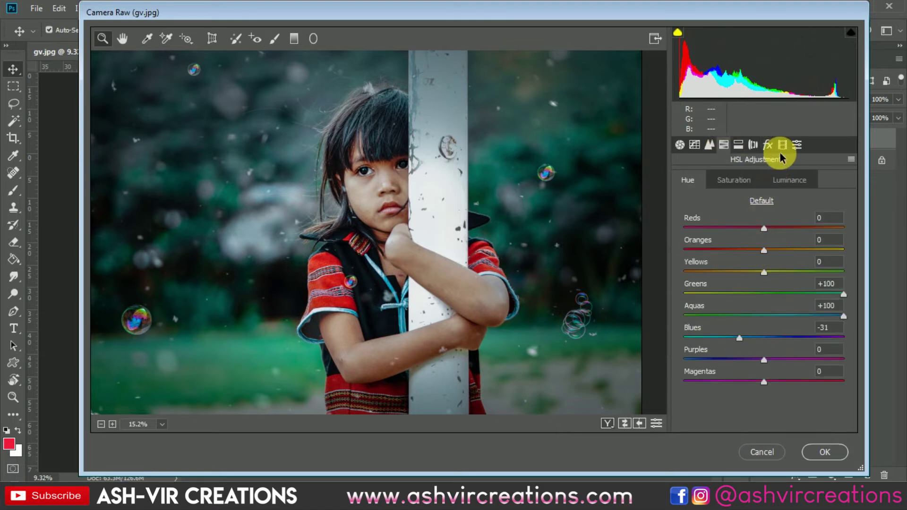
pyautogui.click(768, 145)
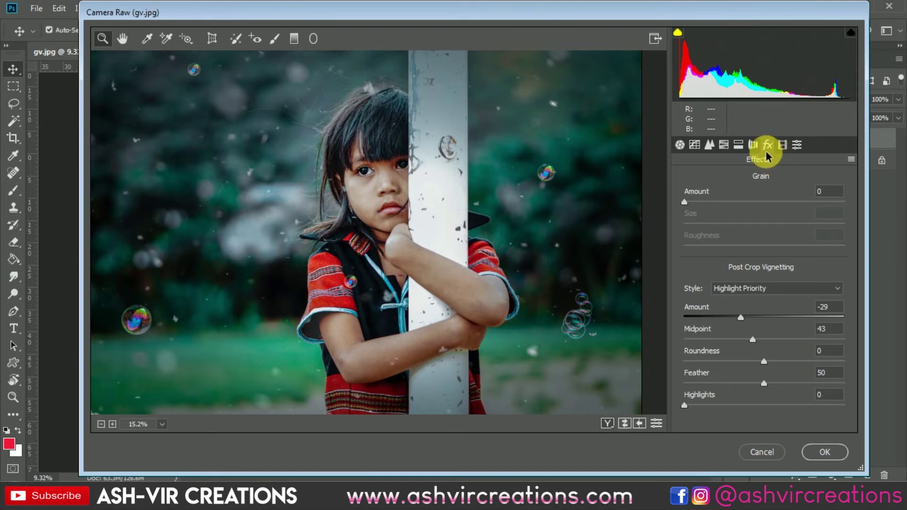
pyautogui.click(782, 146)
# Step: Set Blue saturation +85, Green hue +47/saturation +42, Red saturation +24, Shadows Tint +100
pyautogui.moveTo(763, 416); pyautogui.dragTo(849, 419)
pyautogui.moveTo(732, 421); pyautogui.dragTo(831, 419)
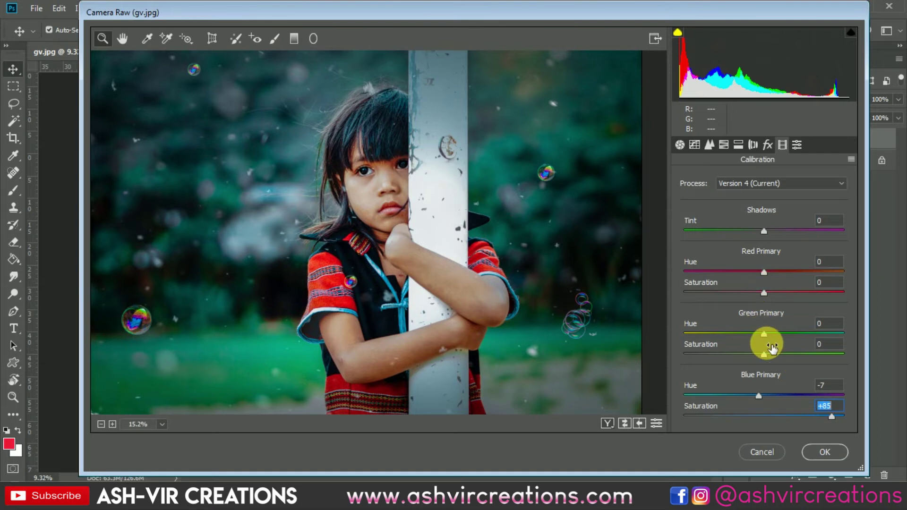
pyautogui.moveTo(766, 356); pyautogui.dragTo(801, 355)
pyautogui.moveTo(765, 272)
pyautogui.mouseDown()
pyautogui.moveTo(739, 273)
pyautogui.moveTo(806, 271)
pyautogui.moveTo(764, 272)
pyautogui.mouseUp()
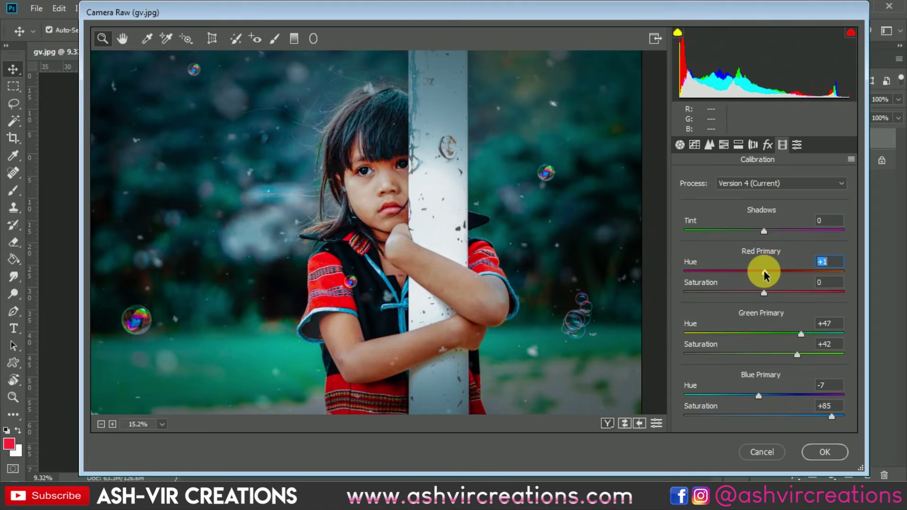
pyautogui.moveTo(764, 293); pyautogui.dragTo(837, 296)
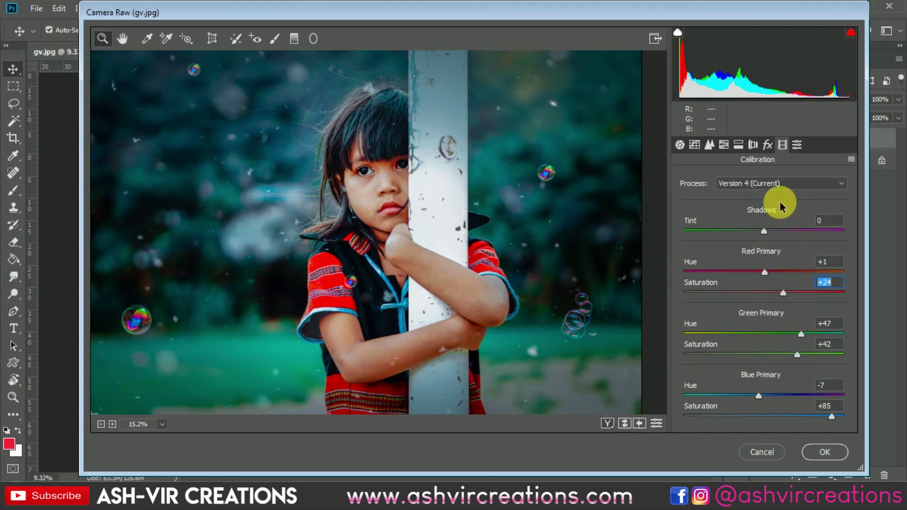
pyautogui.moveTo(765, 234); pyautogui.dragTo(857, 247)
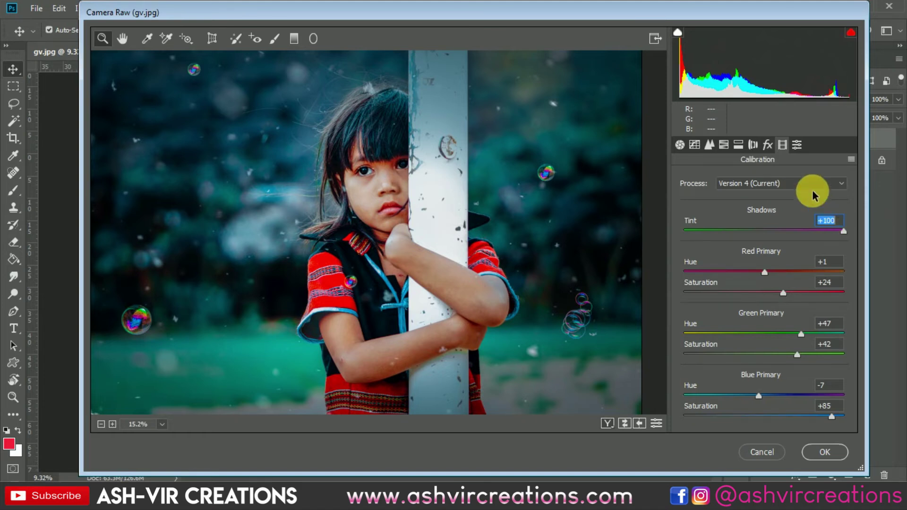
# Step: Bring up the point Tone Curve settings in Camera Raw
pyautogui.click(752, 144)
pyautogui.click(738, 144)
pyautogui.click(724, 144)
pyautogui.click(710, 143)
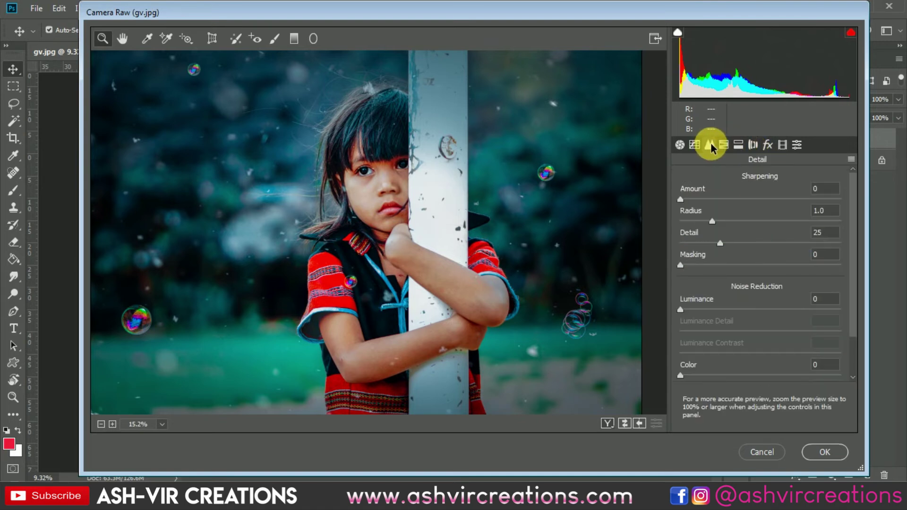
pyautogui.click(697, 144)
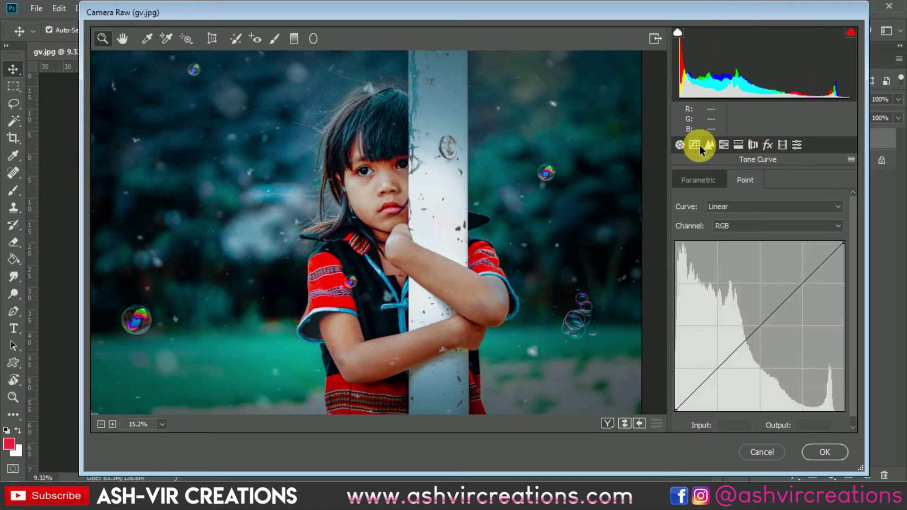
pyautogui.scroll(-1, 746, 210)
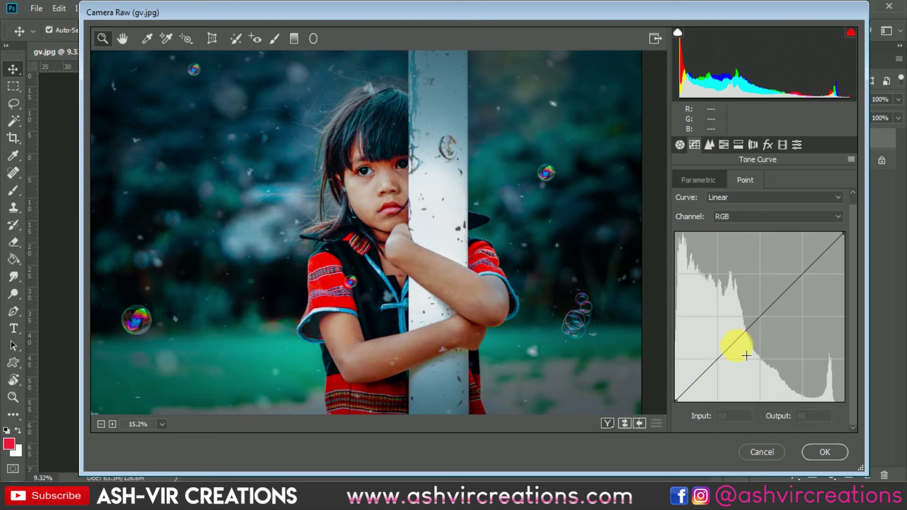
# Step: Add highlight and shadow curve points and lift the black point to Output 19
pyautogui.click(802, 274)
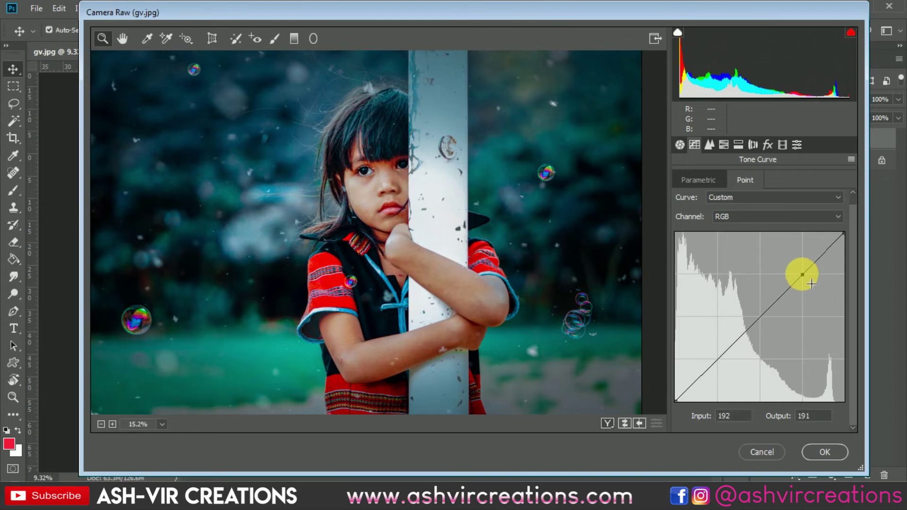
pyautogui.click(717, 358)
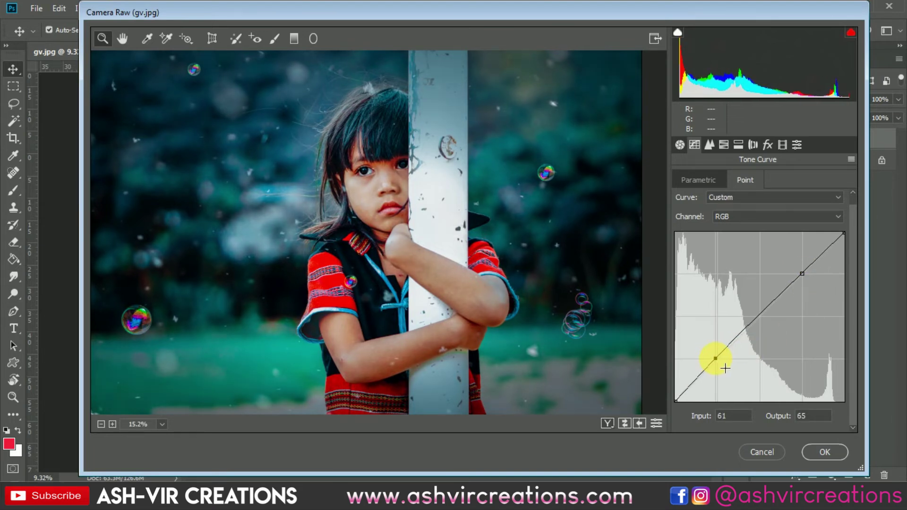
pyautogui.moveTo(676, 399)
pyautogui.mouseDown()
pyautogui.moveTo(675, 360)
pyautogui.moveTo(675, 409)
pyautogui.moveTo(667, 394)
pyautogui.mouseUp()
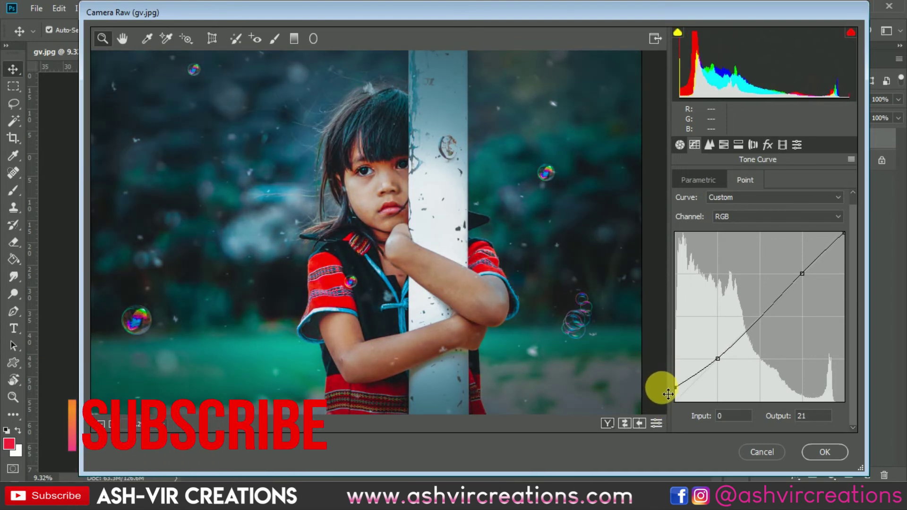
pyautogui.moveTo(668, 394); pyautogui.dragTo(668, 395)
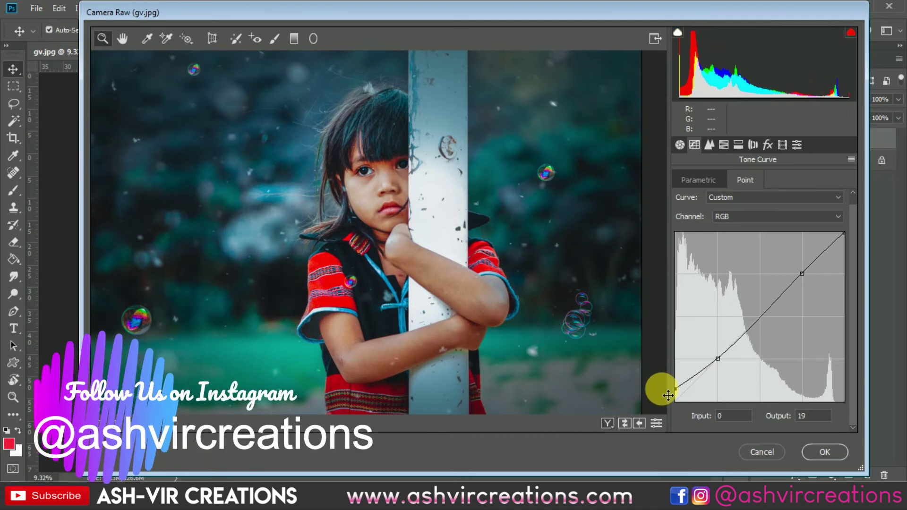
pyautogui.click(425, 216)
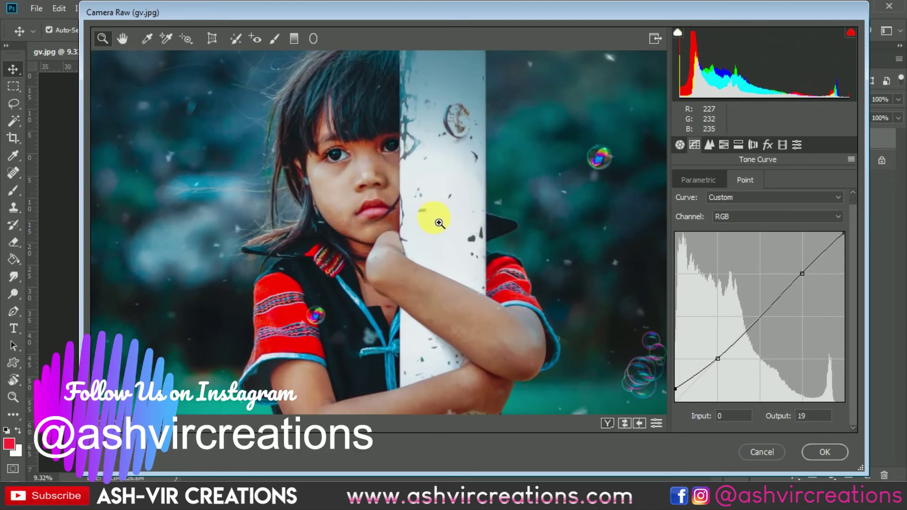
pyautogui.keyDown('alt'); pyautogui.click(422, 214); pyautogui.keyUp('alt')
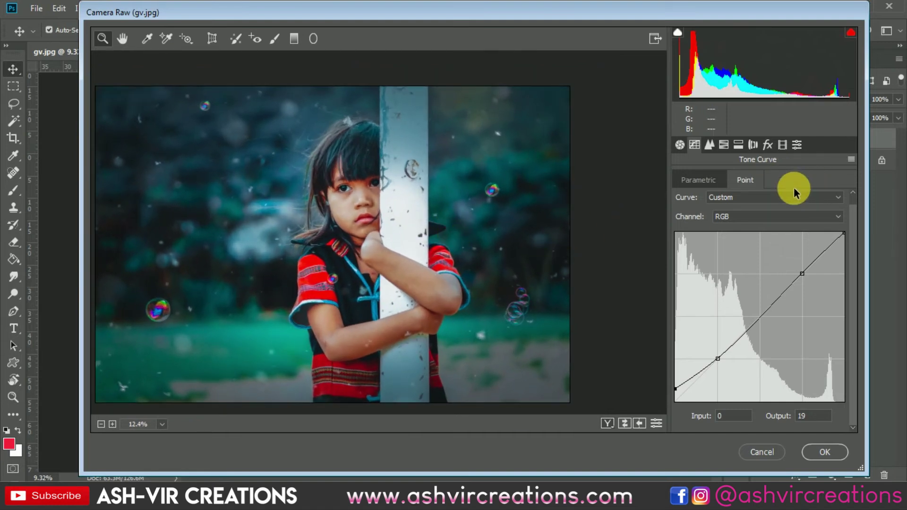
pyautogui.click(680, 145)
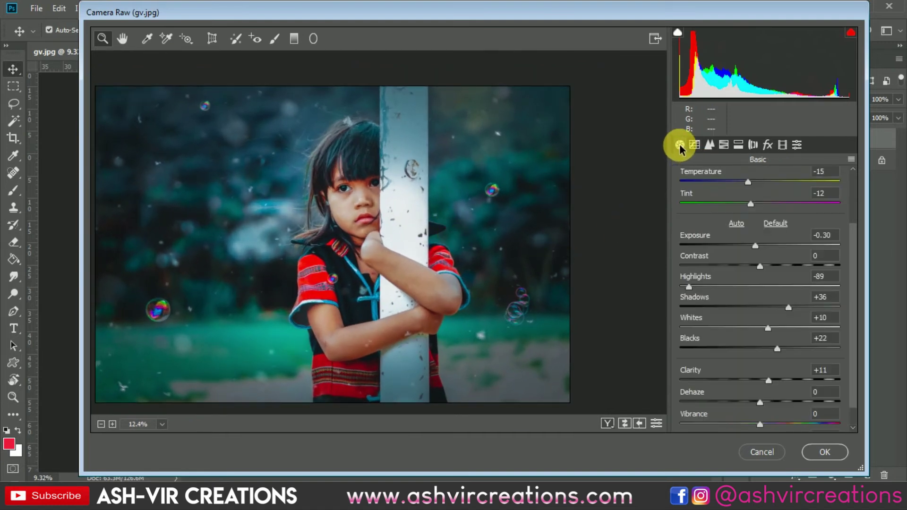
# Step: Raise Contrast to +32, compare the Before/After views, and apply the Camera Raw grade
pyautogui.moveTo(775, 265)
pyautogui.mouseDown()
pyautogui.moveTo(864, 269)
pyautogui.moveTo(765, 278)
pyautogui.moveTo(798, 279)
pyautogui.moveTo(786, 279)
pyautogui.mouseUp()
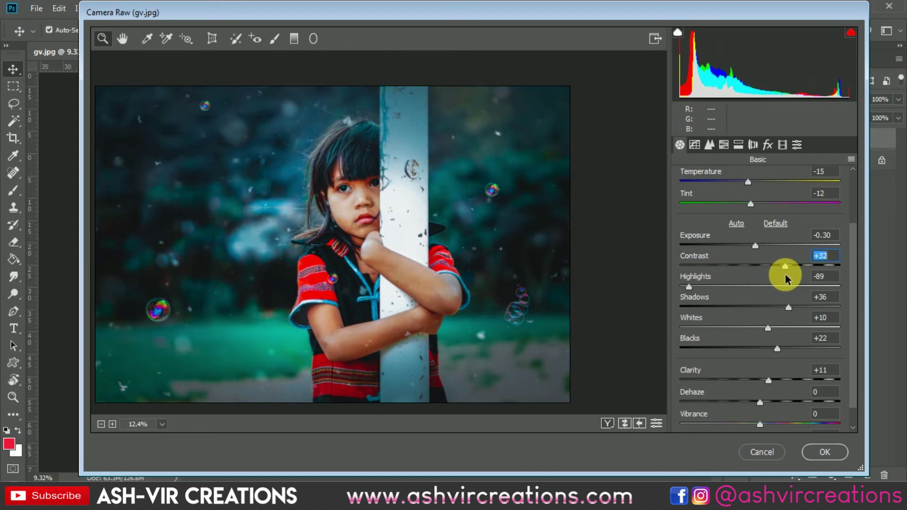
pyautogui.click(607, 423)
pyautogui.scroll(-3, 556, 310)
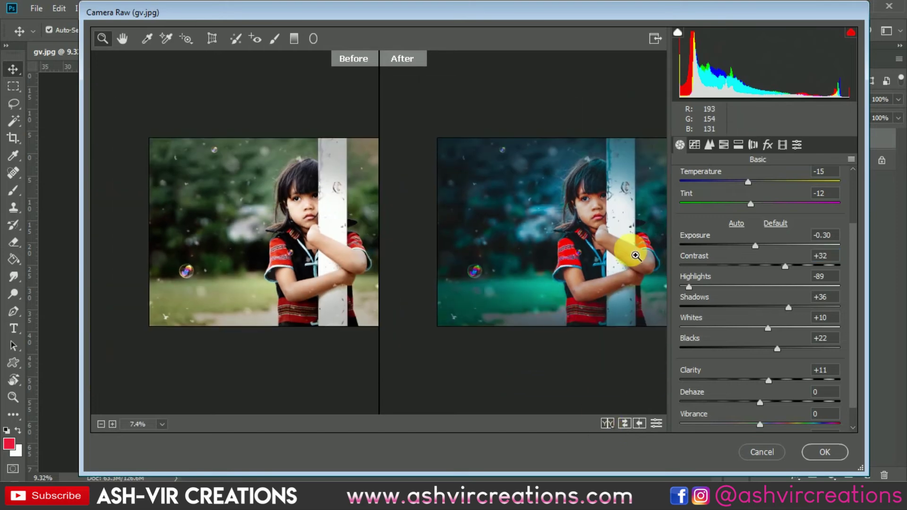
pyautogui.scroll(4, 594, 247)
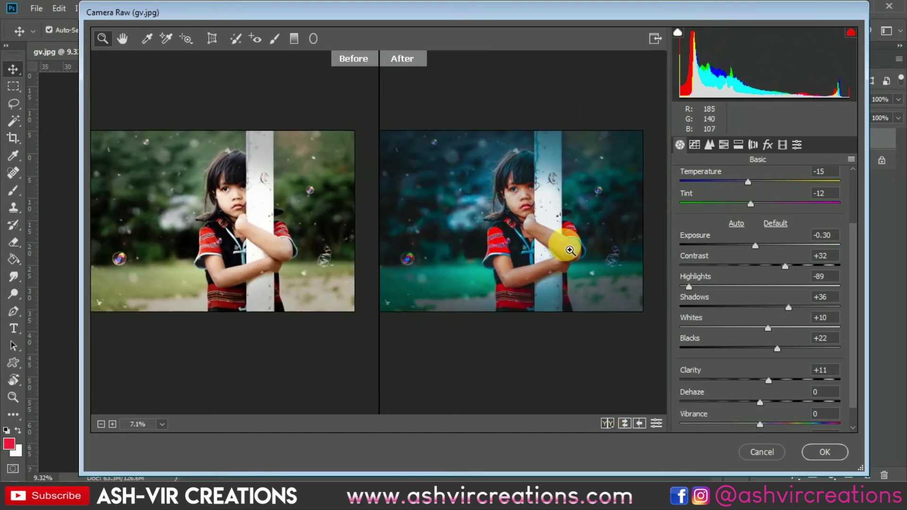
pyautogui.scroll(-1, 487, 241)
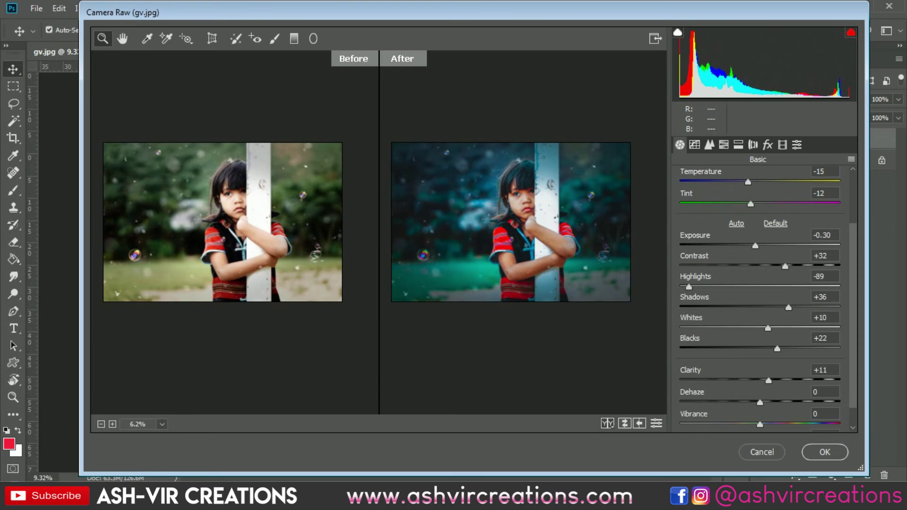
pyautogui.click(824, 452)
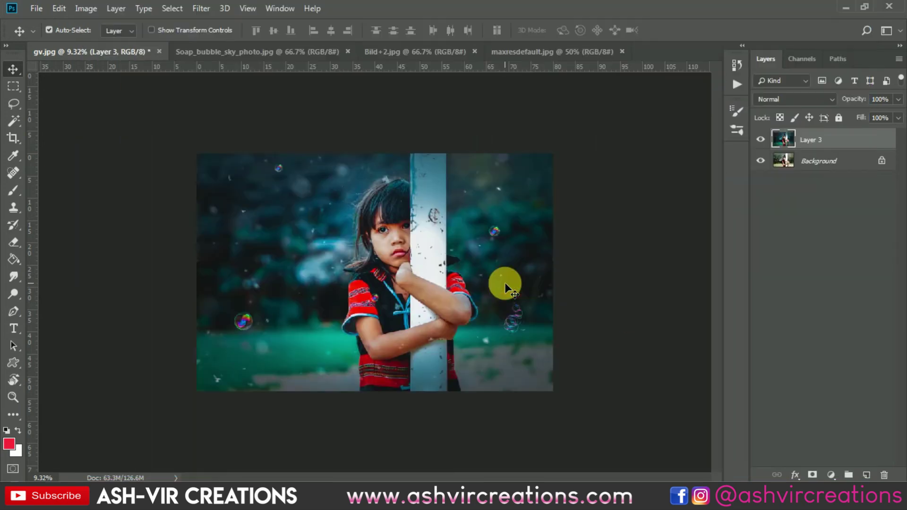
# Step: Add a new layer and pick a bright, fully saturated yellow-orange brush colour
pyautogui.hotkey('ctrl', '+')
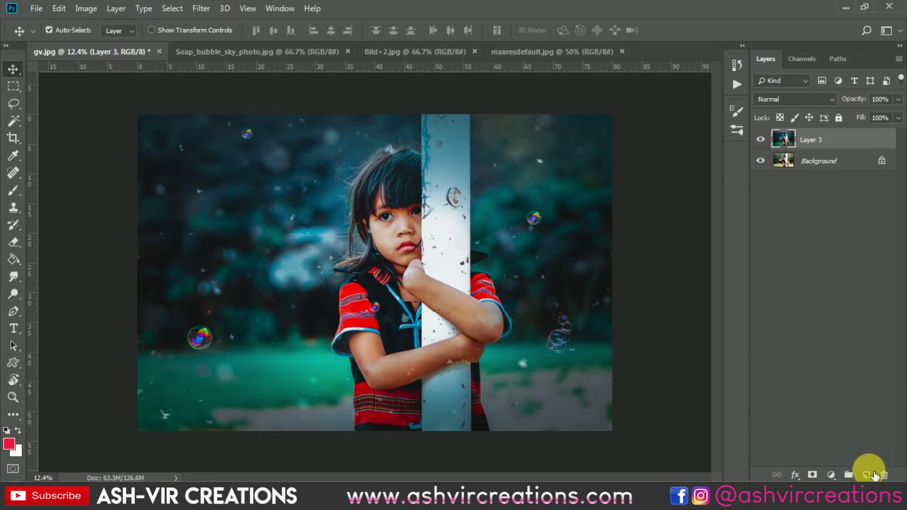
pyautogui.click(866, 474)
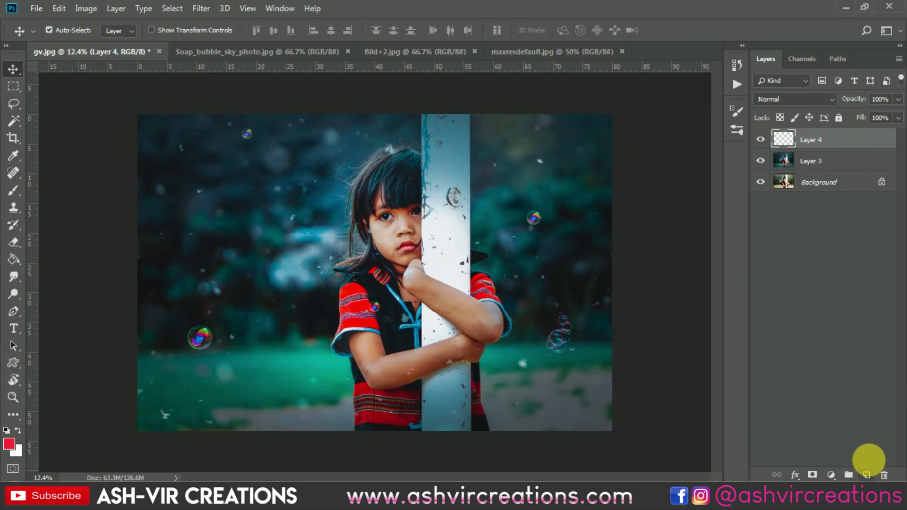
pyautogui.click(20, 194)
pyautogui.click(8, 443)
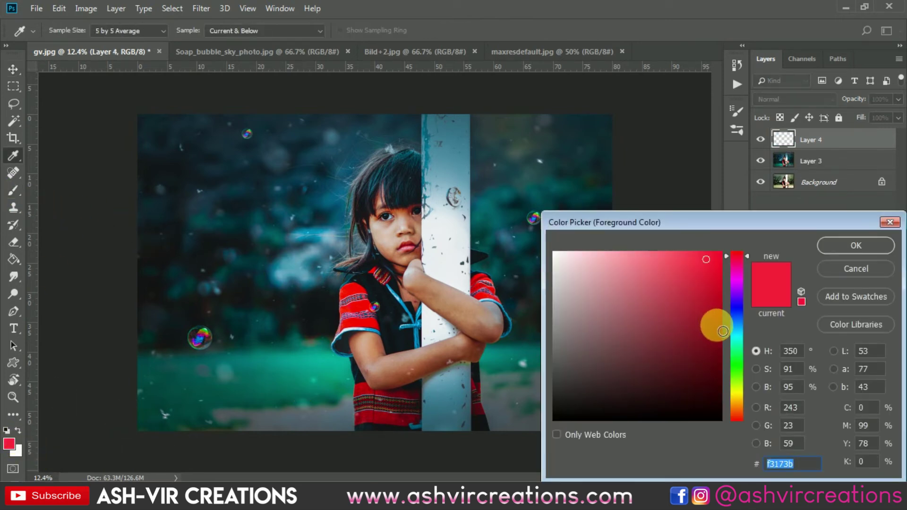
pyautogui.click(734, 410)
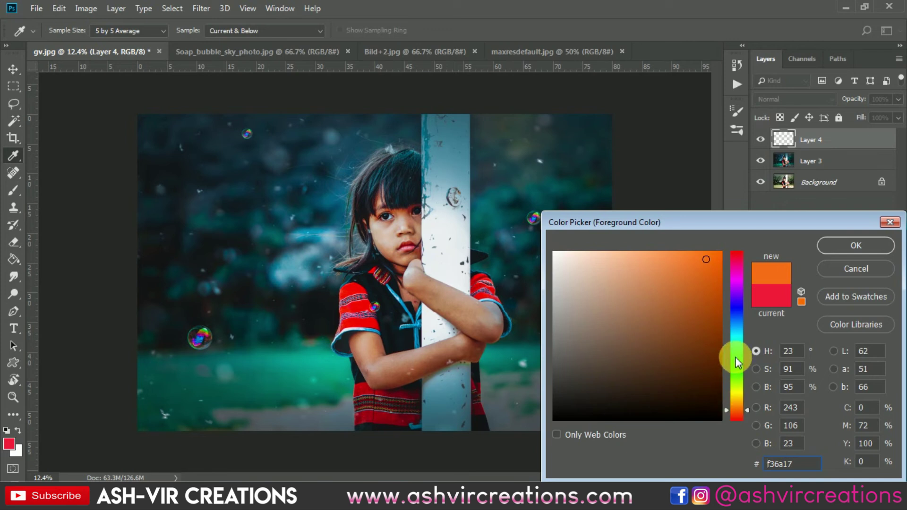
pyautogui.click(738, 406)
pyautogui.moveTo(703, 250); pyautogui.dragTo(719, 251)
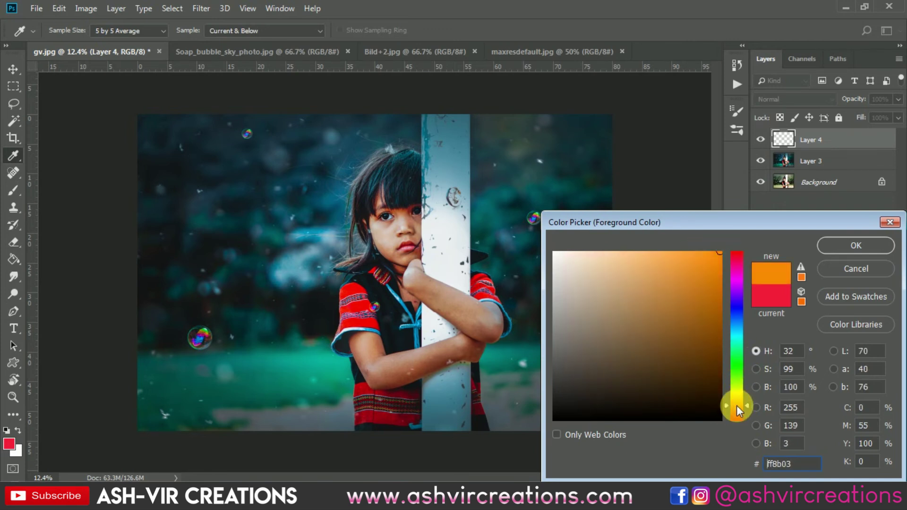
pyautogui.click(856, 245)
pyautogui.press('b')
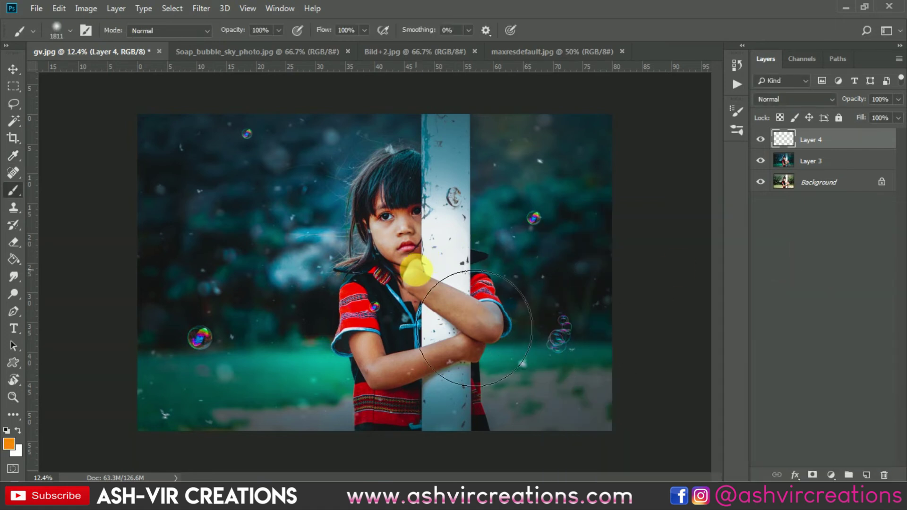
# Step: Paint an orange glow, set its blend mode to Screen, and move it to the photo's top edge
pyautogui.click(416, 265)
pyautogui.click(774, 105)
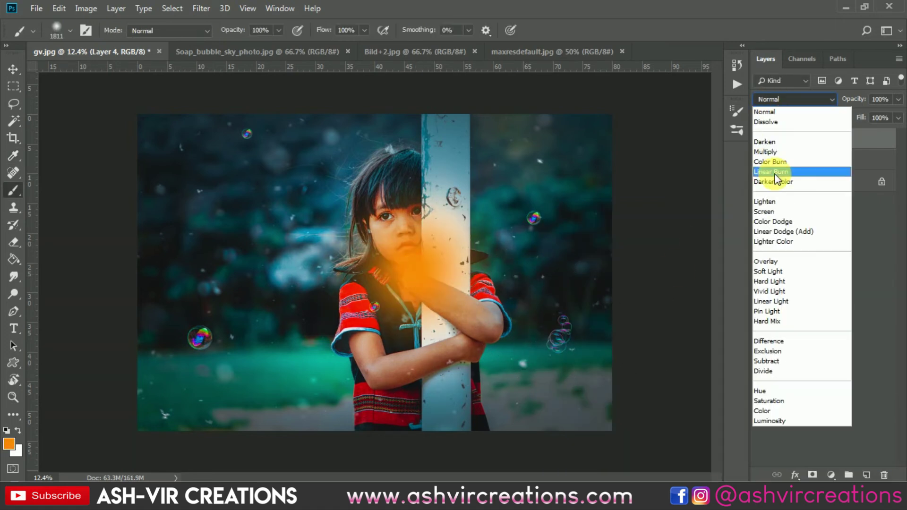
pyautogui.click(774, 211)
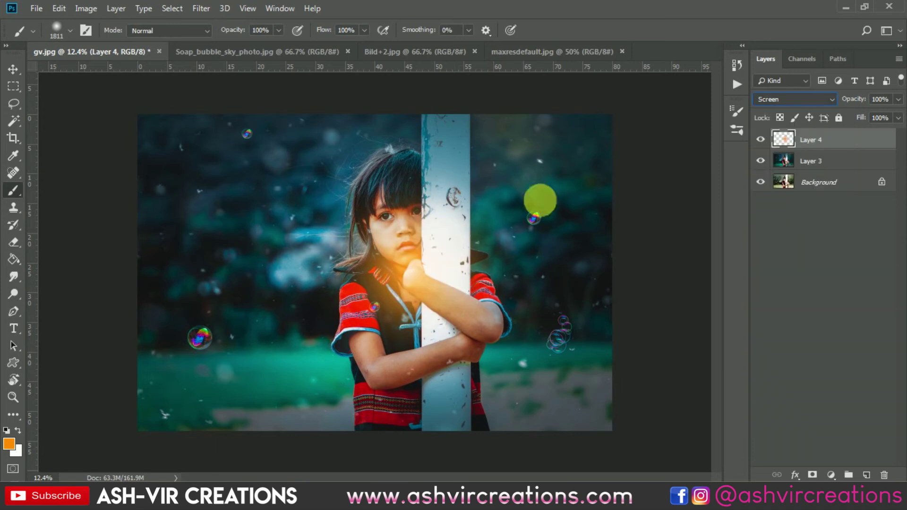
pyautogui.click(15, 69)
pyautogui.moveTo(389, 276); pyautogui.dragTo(396, 128)
# Step: Transform the orange glow to about twice its width, taller, and slightly lower
pyautogui.hotkey('ctrl', 't')
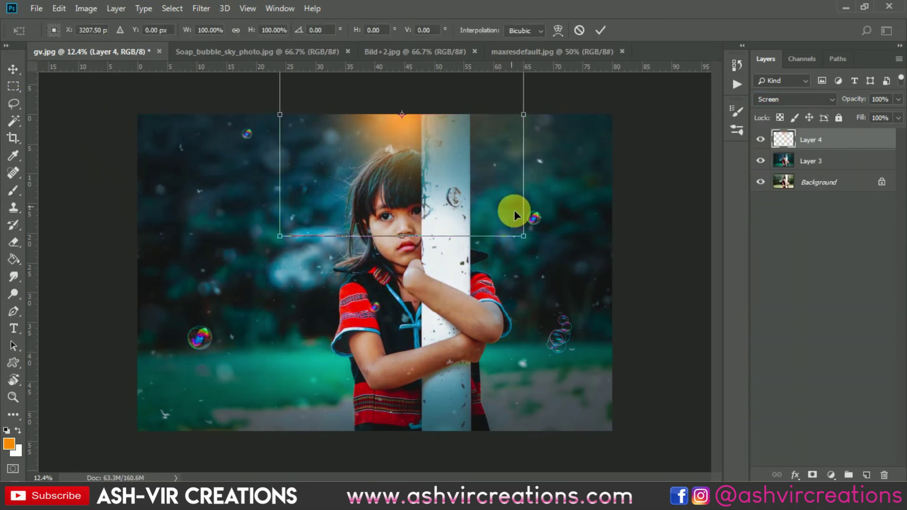
pyautogui.moveTo(527, 121); pyautogui.dragTo(654, 115)
pyautogui.moveTo(666, 241); pyautogui.dragTo(700, 206)
pyautogui.moveTo(490, 99); pyautogui.dragTo(503, 131)
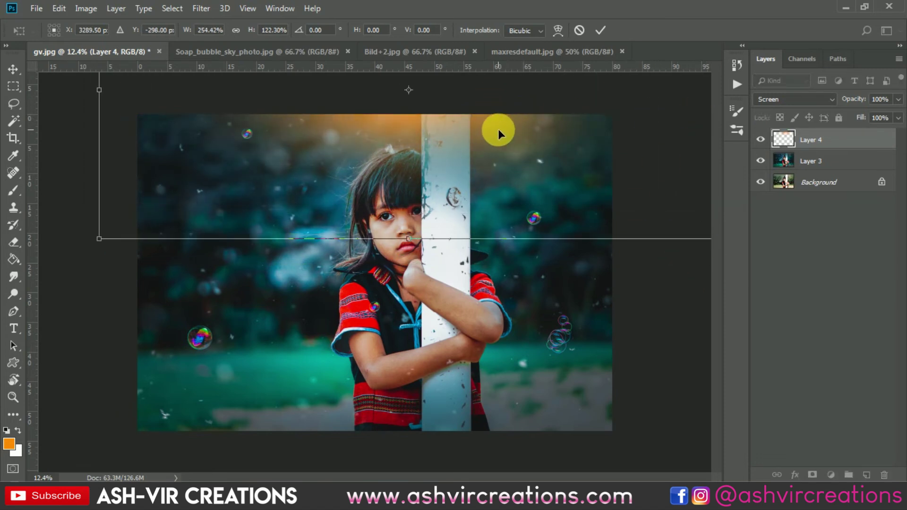
pyautogui.press('Return')
# Step: Add another empty layer with a white brush ready for a second glow
pyautogui.click(866, 475)
pyautogui.click(13, 192)
pyautogui.click(19, 431)
# Step: Paint a white dab and transform it into a wide glow across the top of the photo
pyautogui.click(304, 296)
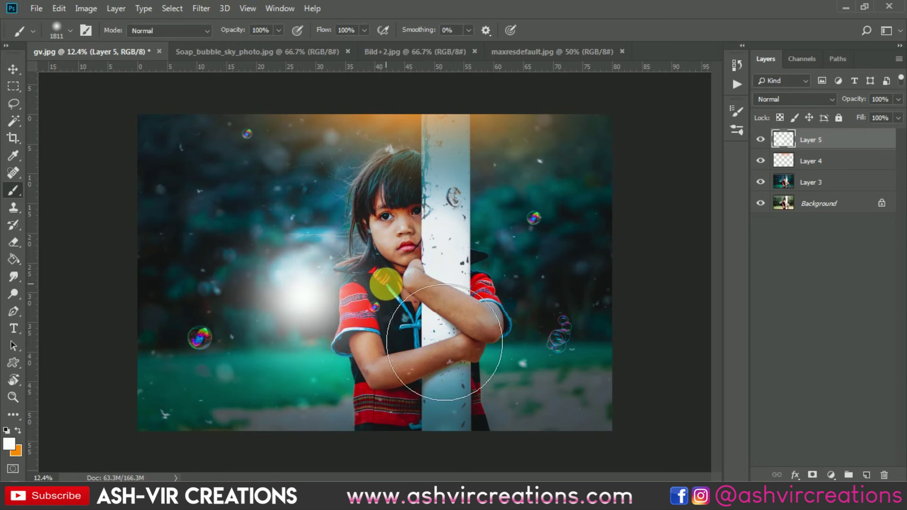
pyautogui.hotkey('ctrl', 't')
pyautogui.moveTo(427, 296); pyautogui.dragTo(530, 300)
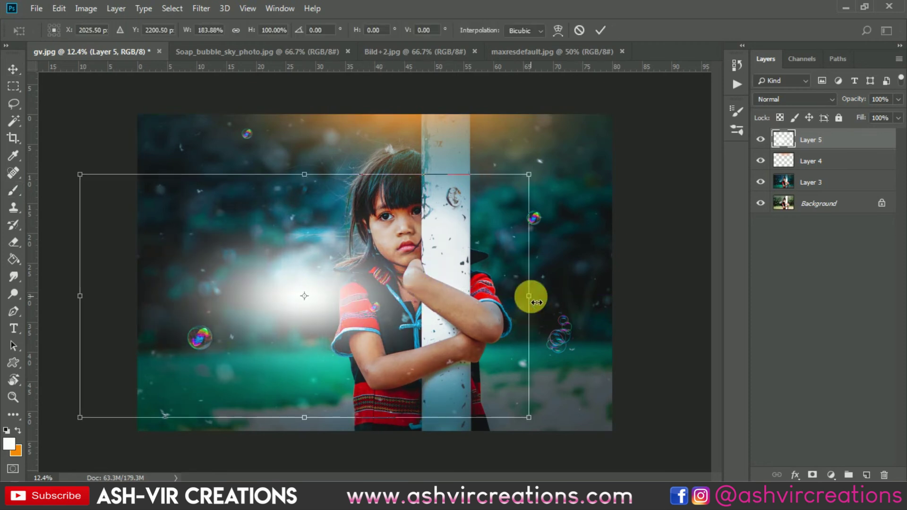
pyautogui.moveTo(461, 324); pyautogui.dragTo(429, 160)
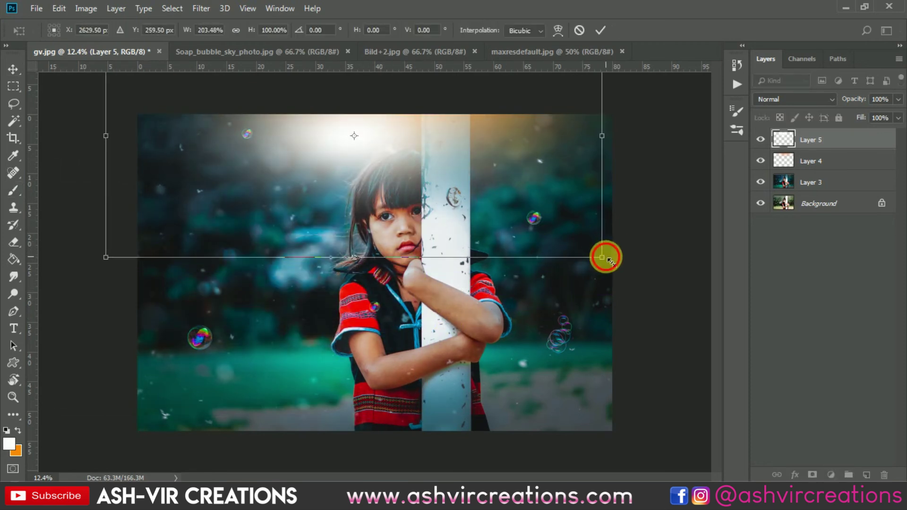
pyautogui.moveTo(604, 258); pyautogui.dragTo(670, 285)
pyautogui.moveTo(465, 211); pyautogui.dragTo(485, 136)
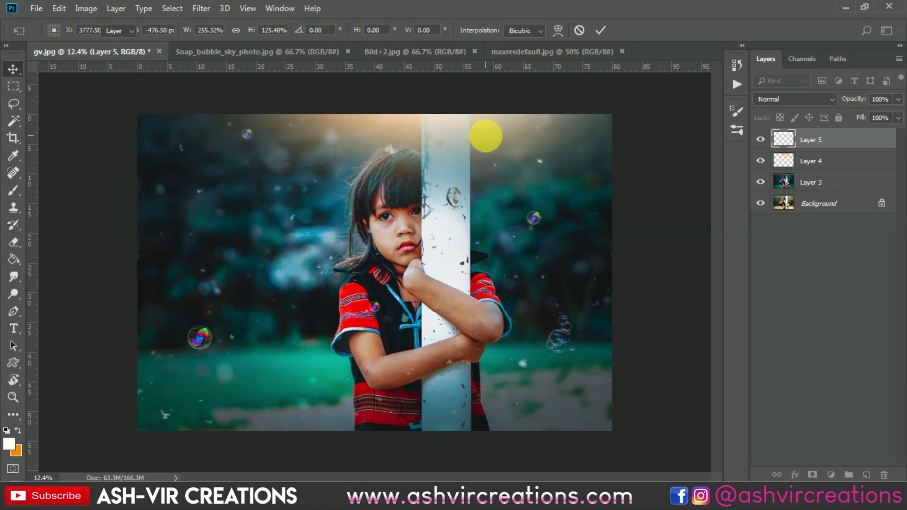
pyautogui.press('Return')
# Step: Toggle the white glow layer off and on to judge its effect
pyautogui.click(760, 140)
pyautogui.click(760, 140)
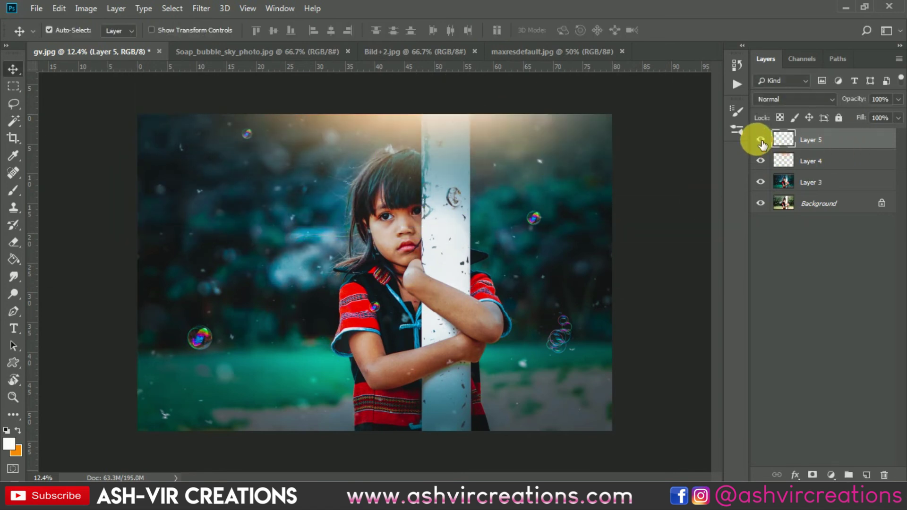
pyautogui.scroll(1, 545, 143)
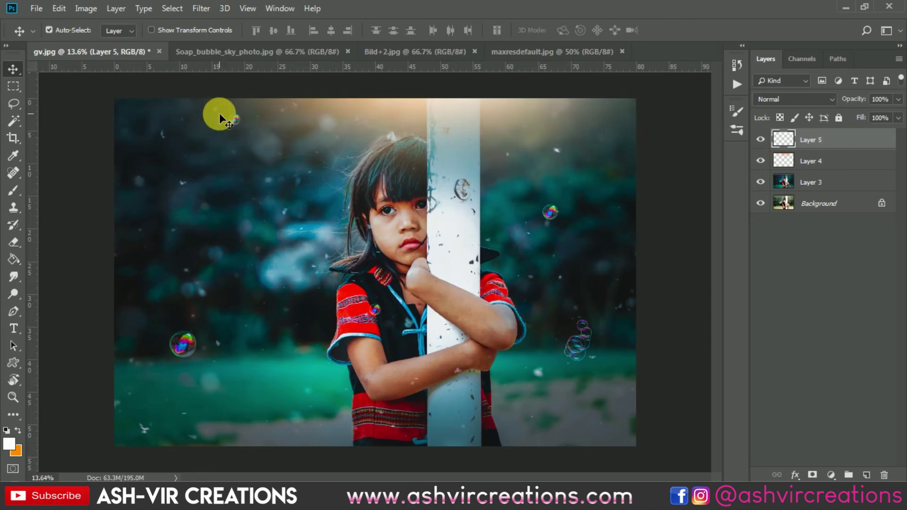
pyautogui.scroll(-1, 363, 251)
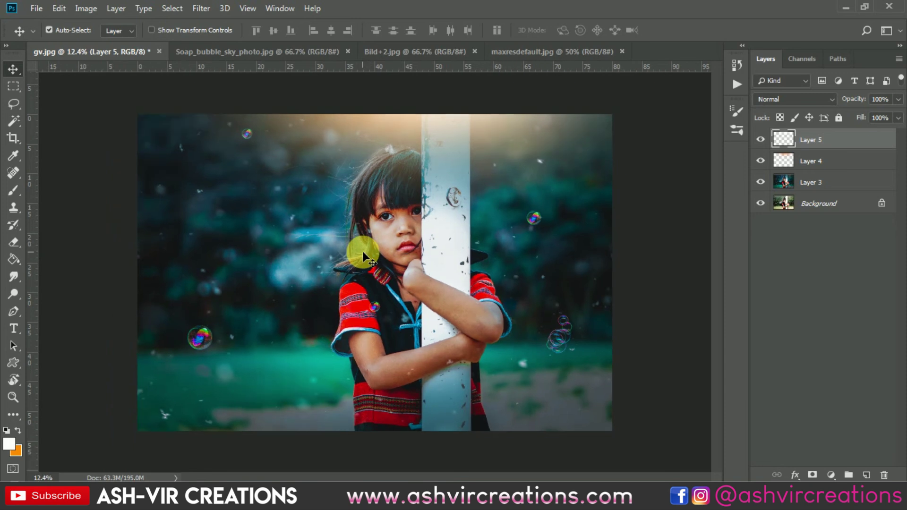
pyautogui.scroll(1, 363, 251)
# Step: Select Layer 5 through Layer 3 and merge them into one layer
pyautogui.keyDown('shift'); pyautogui.click(845, 184); pyautogui.keyUp('shift')
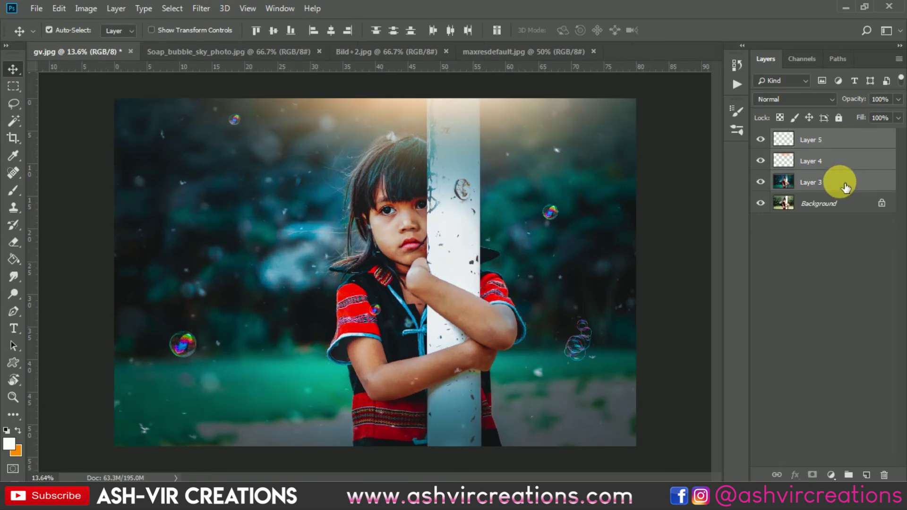
pyautogui.rightClick(839, 182)
pyautogui.click(712, 370)
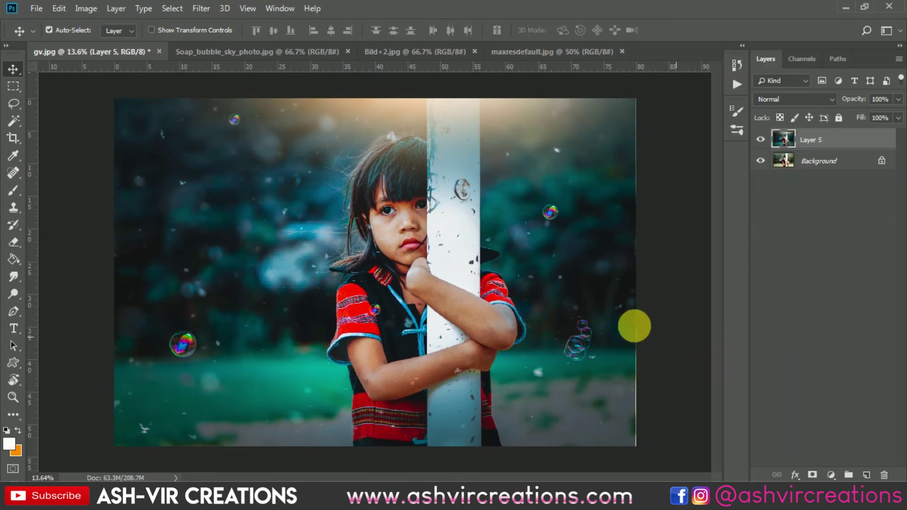
# Step: Crop the image to the canvas, switch to the Move tool, then undo the last action
pyautogui.click(13, 137)
pyautogui.press('b')
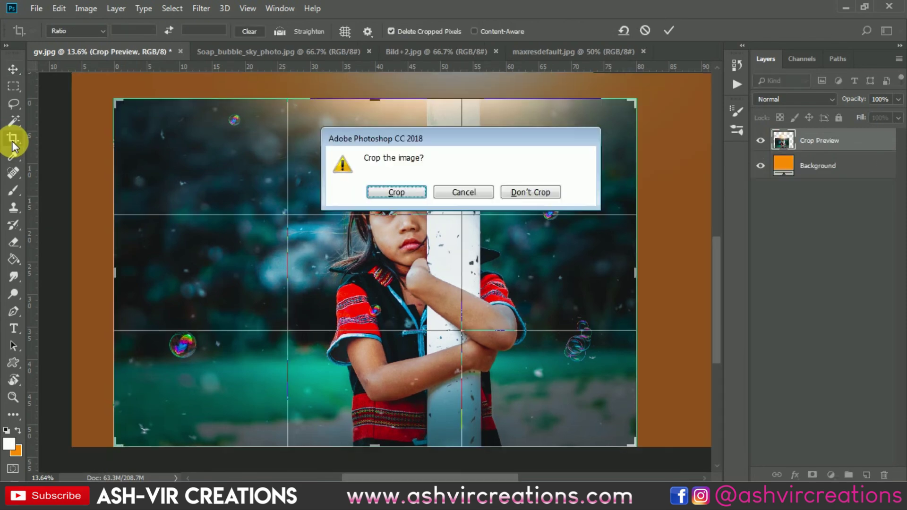
pyautogui.press('Return')
pyautogui.press('v')
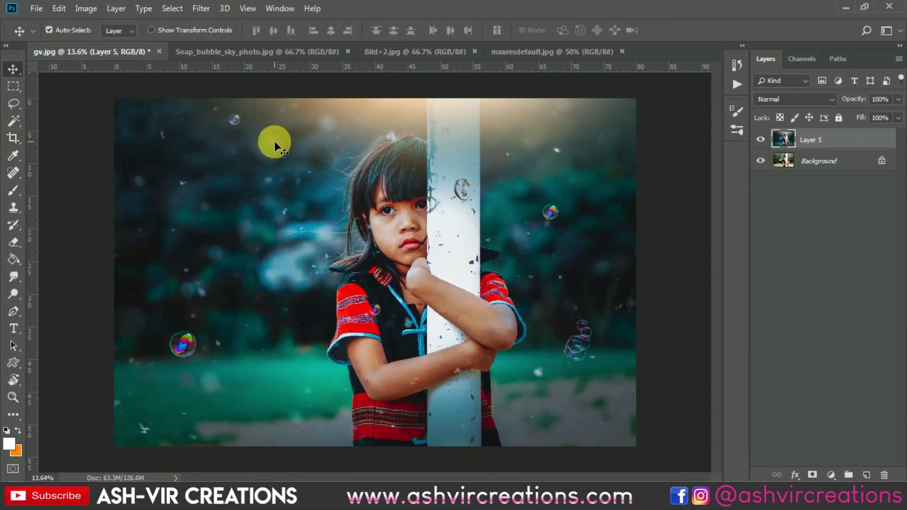
pyautogui.hotkey('ctrl', 'z')
pyautogui.hotkey('ctrl', 'z')
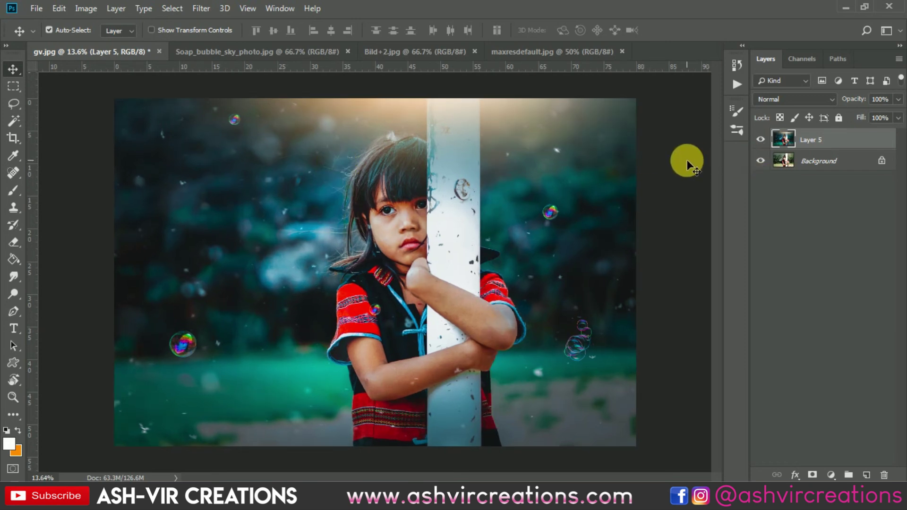
pyautogui.click(760, 139)
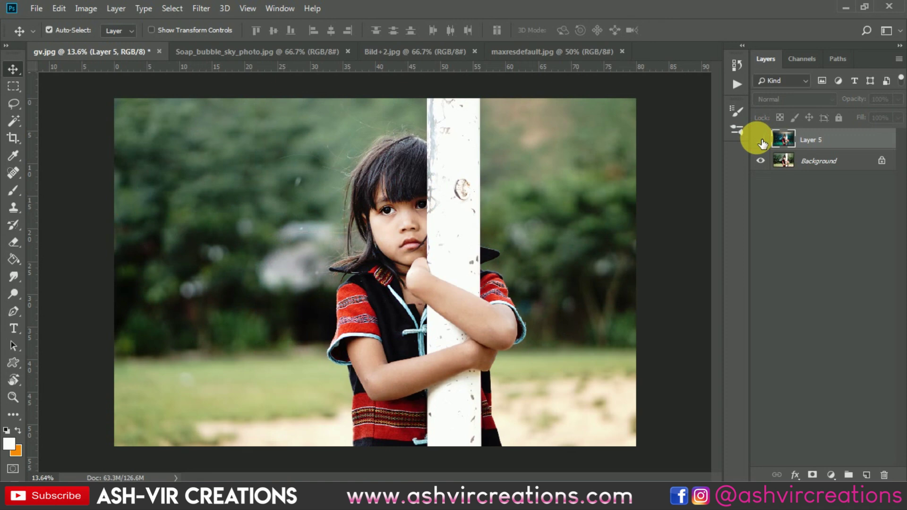
pyautogui.click(761, 140)
pyautogui.click(769, 141)
pyautogui.click(761, 139)
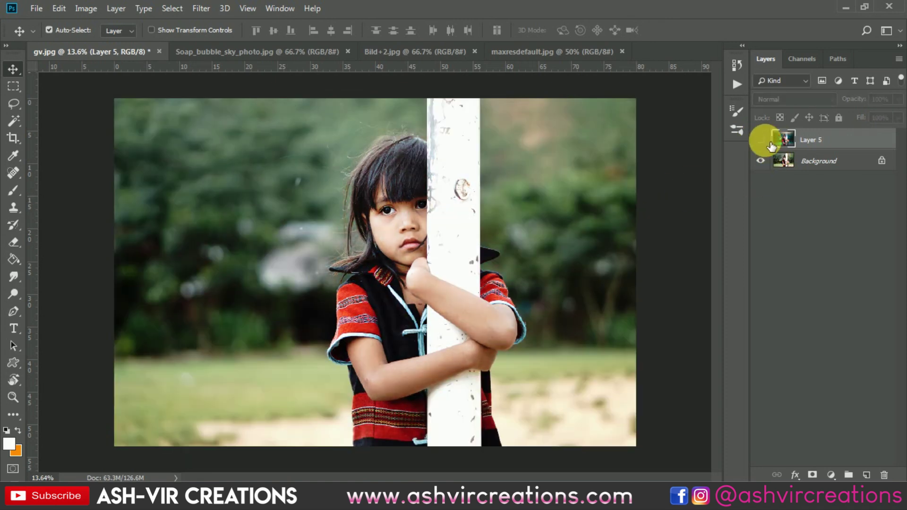
pyautogui.click(769, 142)
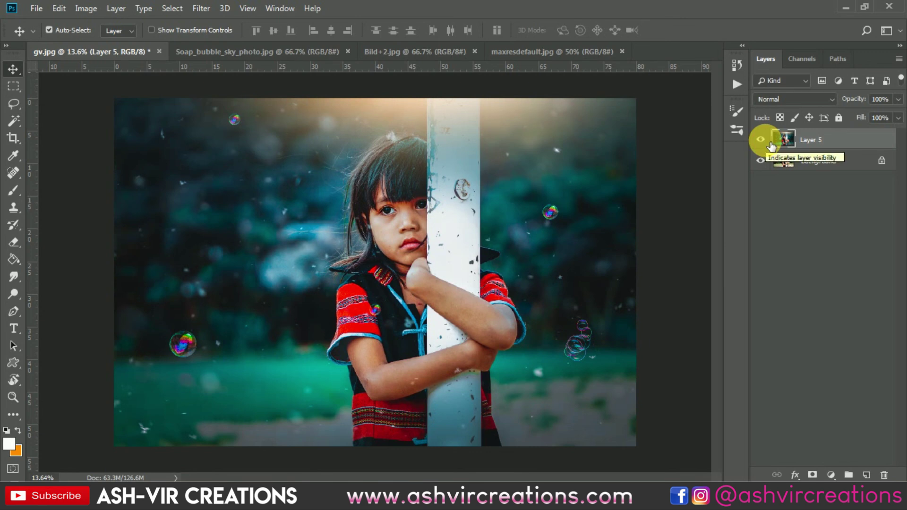
pyautogui.click(771, 145)
pyautogui.click(761, 139)
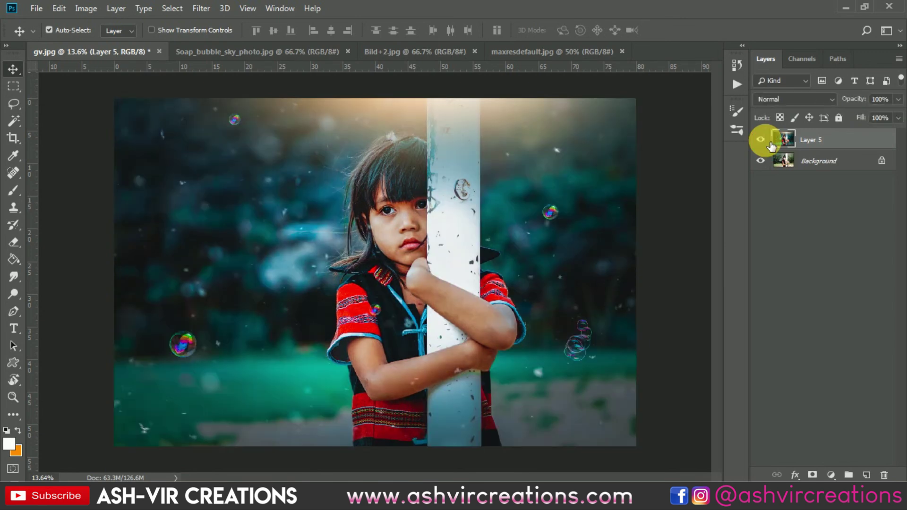
pyautogui.scroll(1, 676, 182)
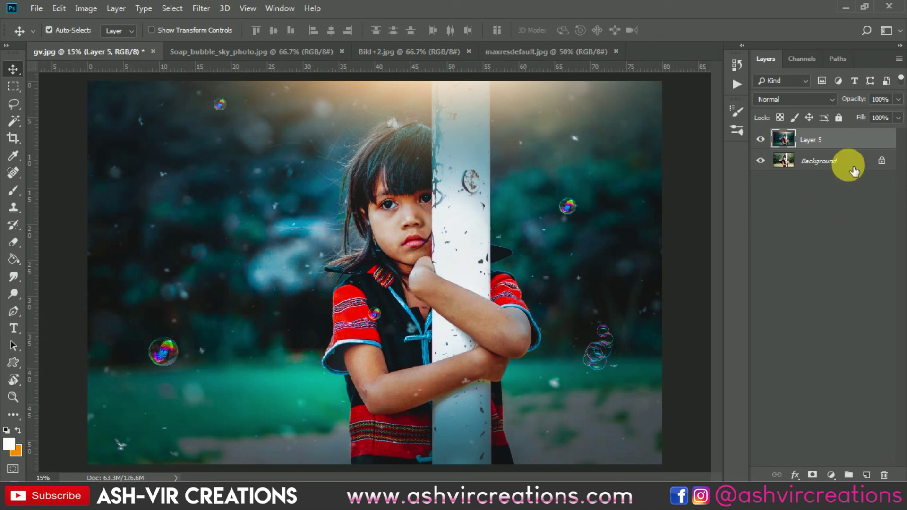
pyautogui.click(761, 139)
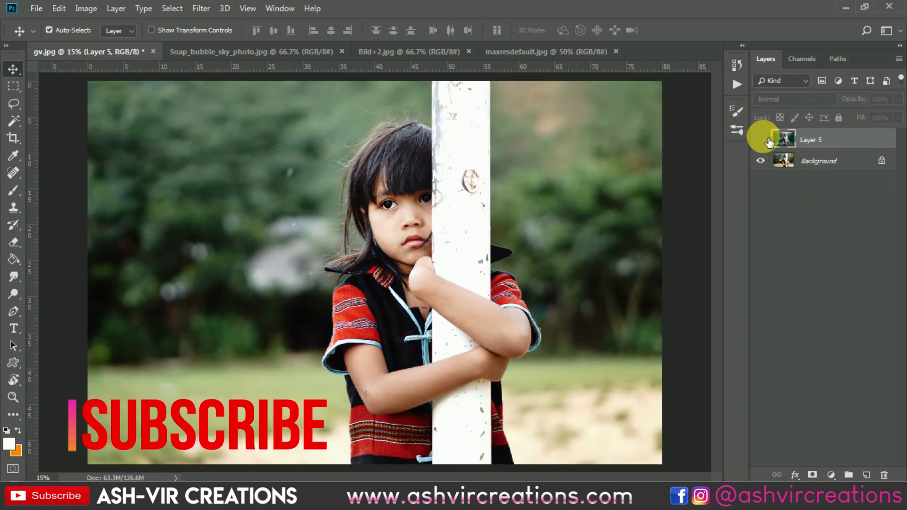
pyautogui.click(767, 140)
pyautogui.click(767, 140)
pyautogui.click(767, 140)
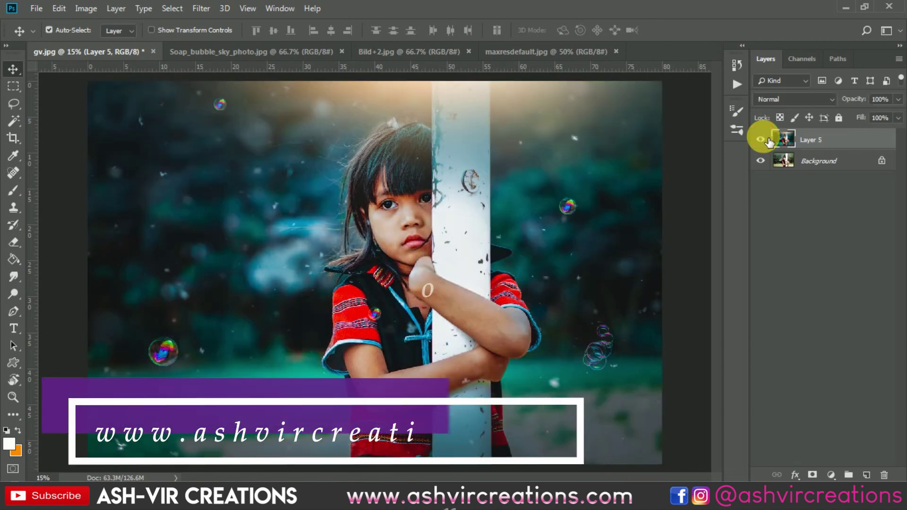
pyautogui.click(767, 140)
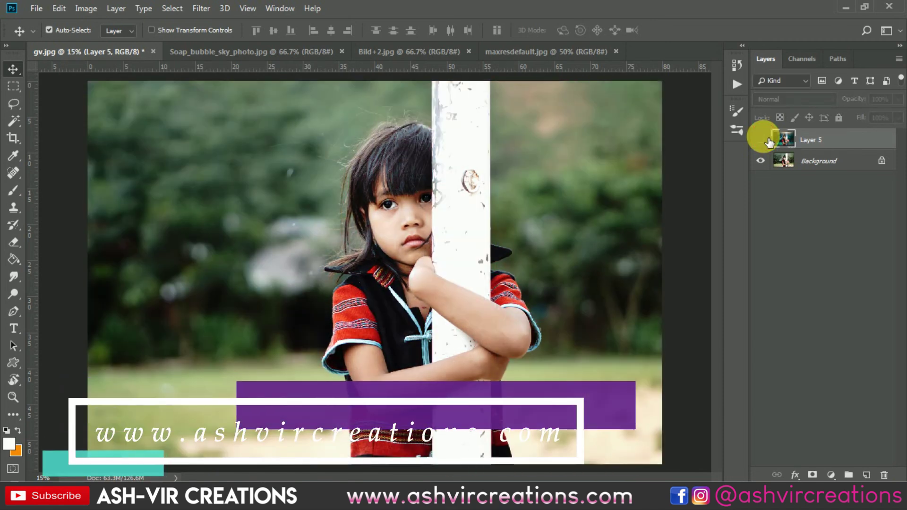
pyautogui.click(767, 140)
pyautogui.click(767, 140)
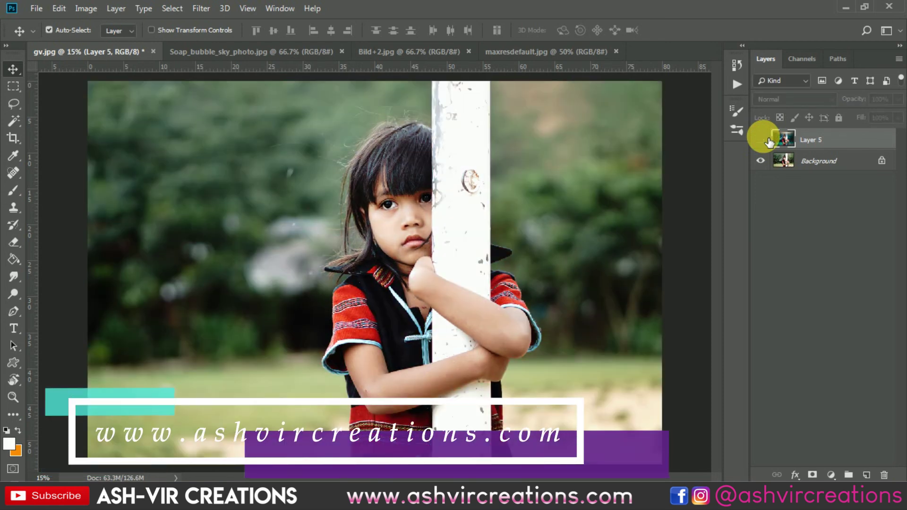
pyautogui.click(767, 140)
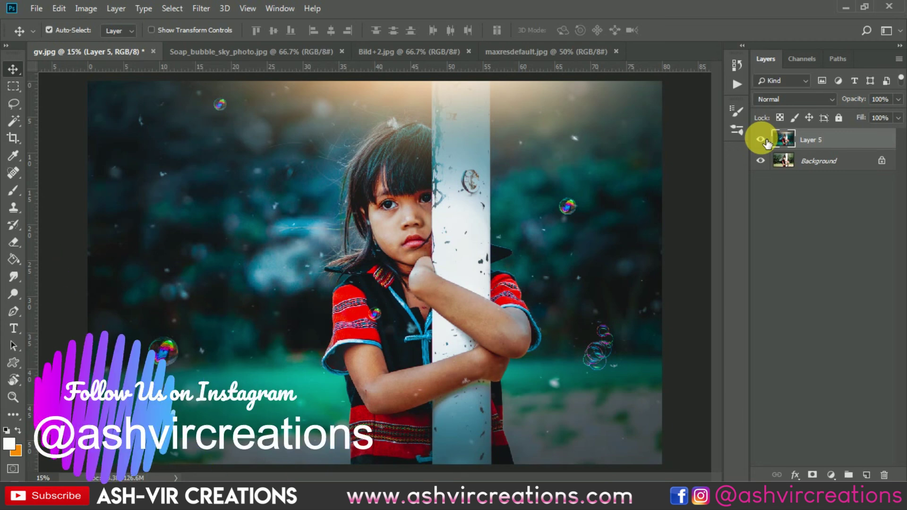
pyautogui.click(760, 139)
pyautogui.click(760, 140)
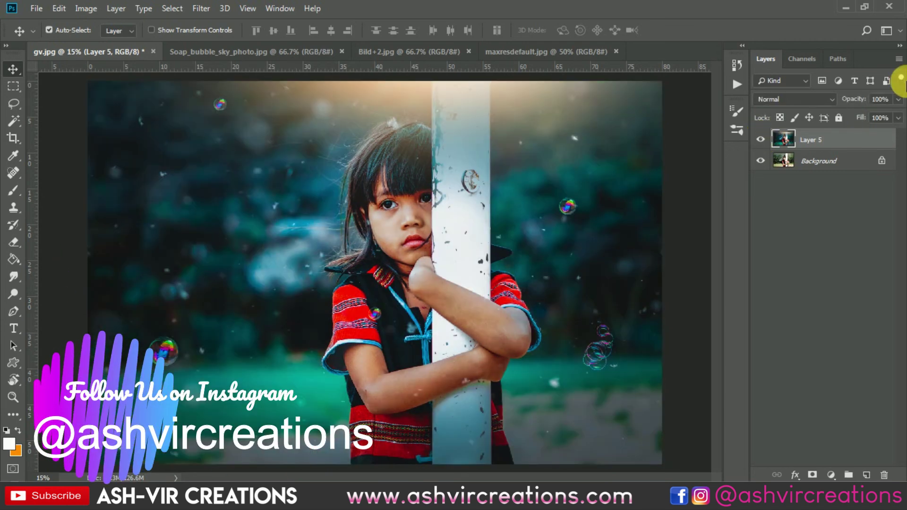